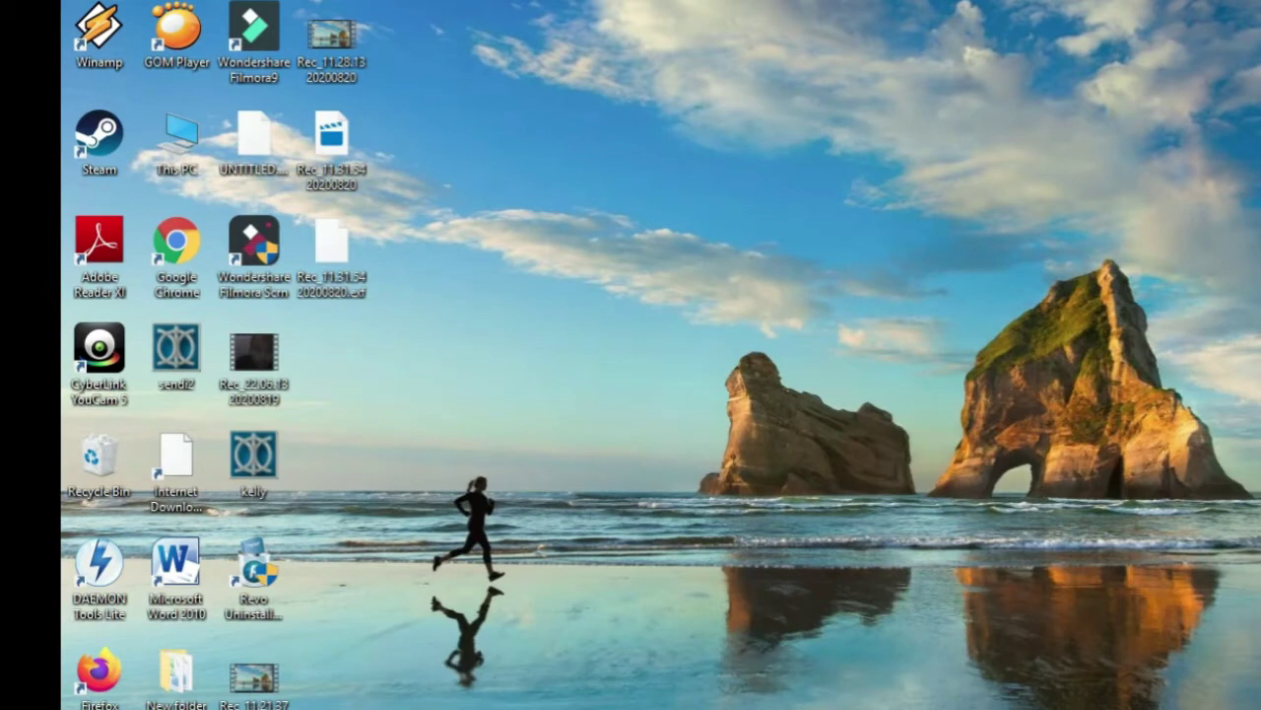
Step: Find and launch Maxsurf Modeler 64-bit
{"action": "key", "text": "super+s"}
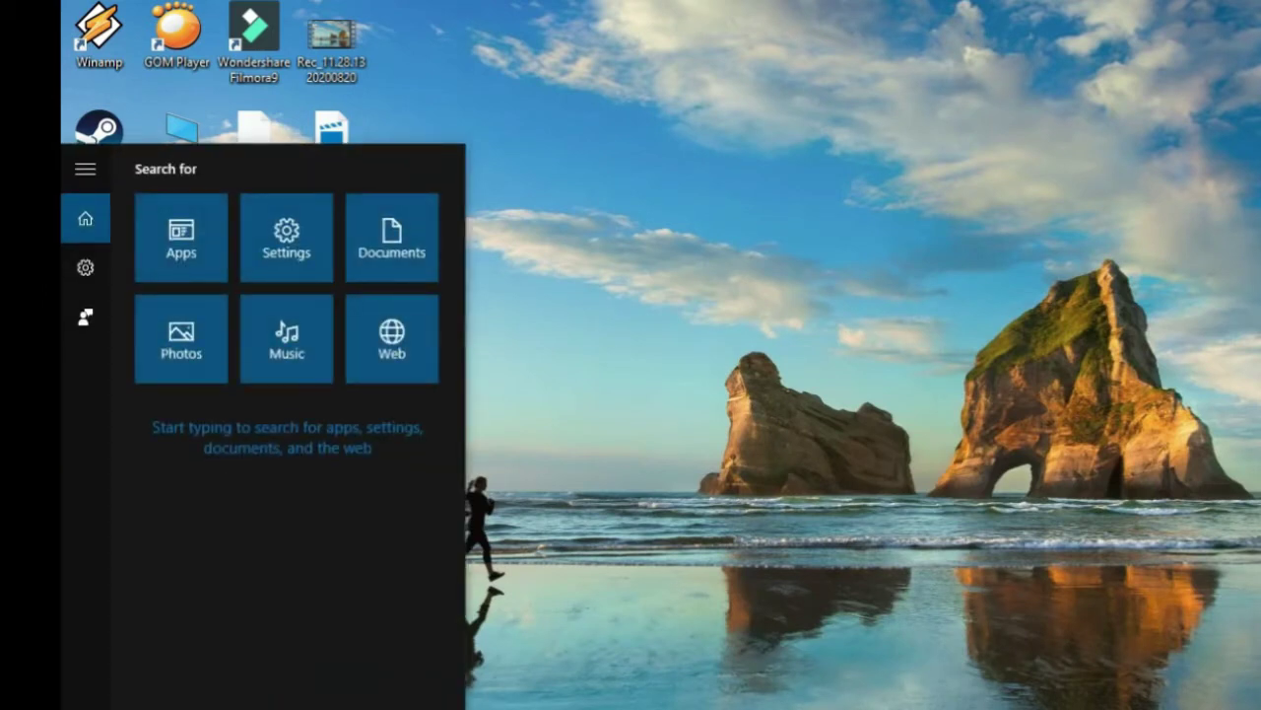
{"action": "type", "text": "max"}
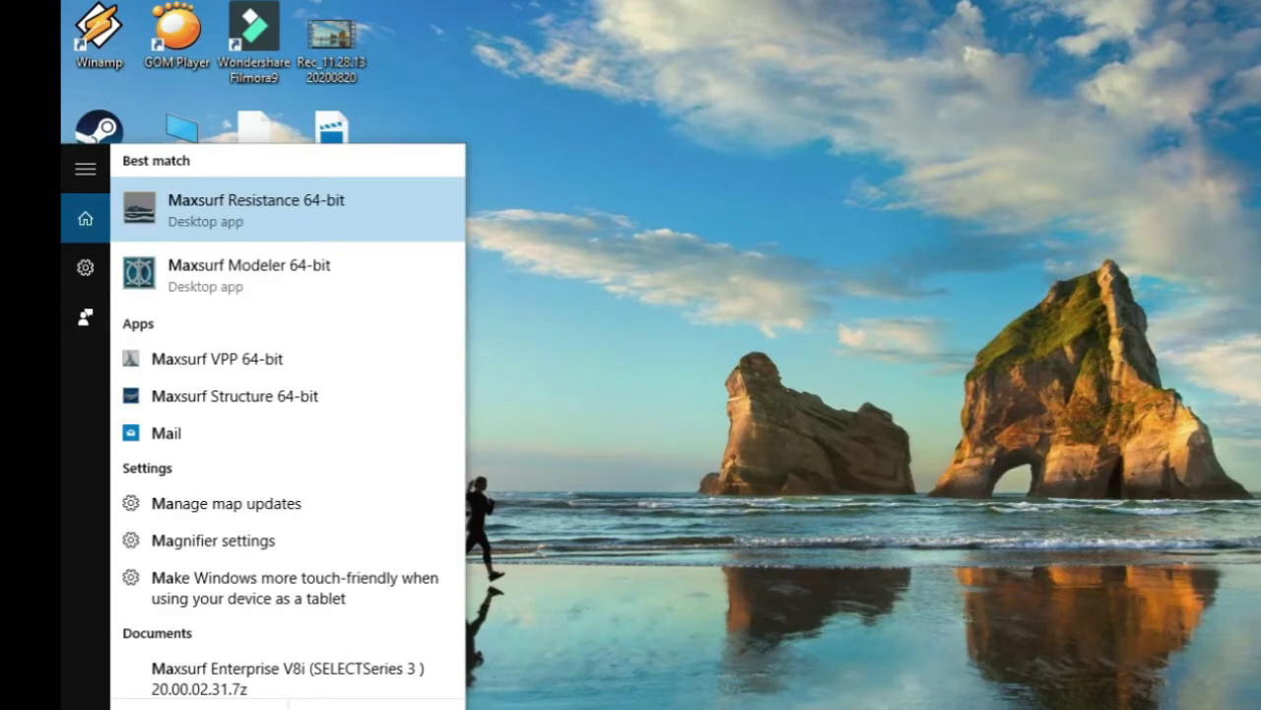
{"action": "left_click", "coordinate": [275, 276]}
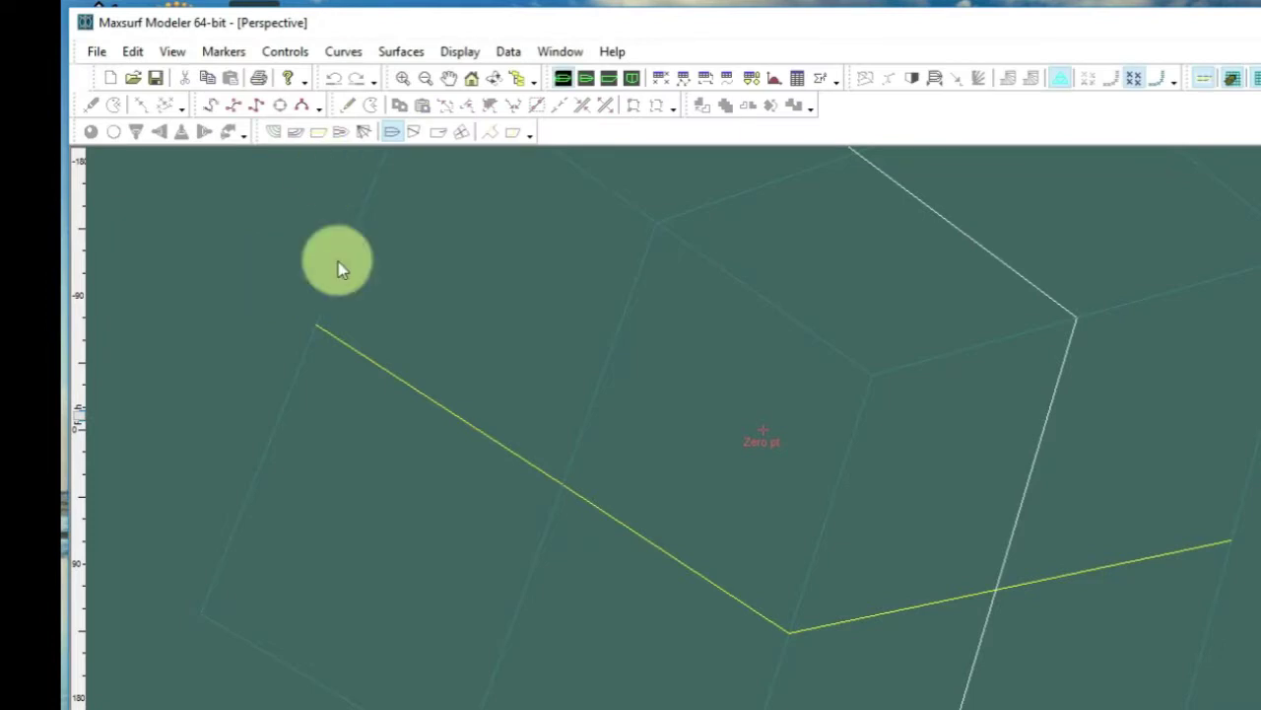
Step: Set the length units to metres and the mass units to kilograms
{"action": "left_click", "coordinate": [511, 53]}
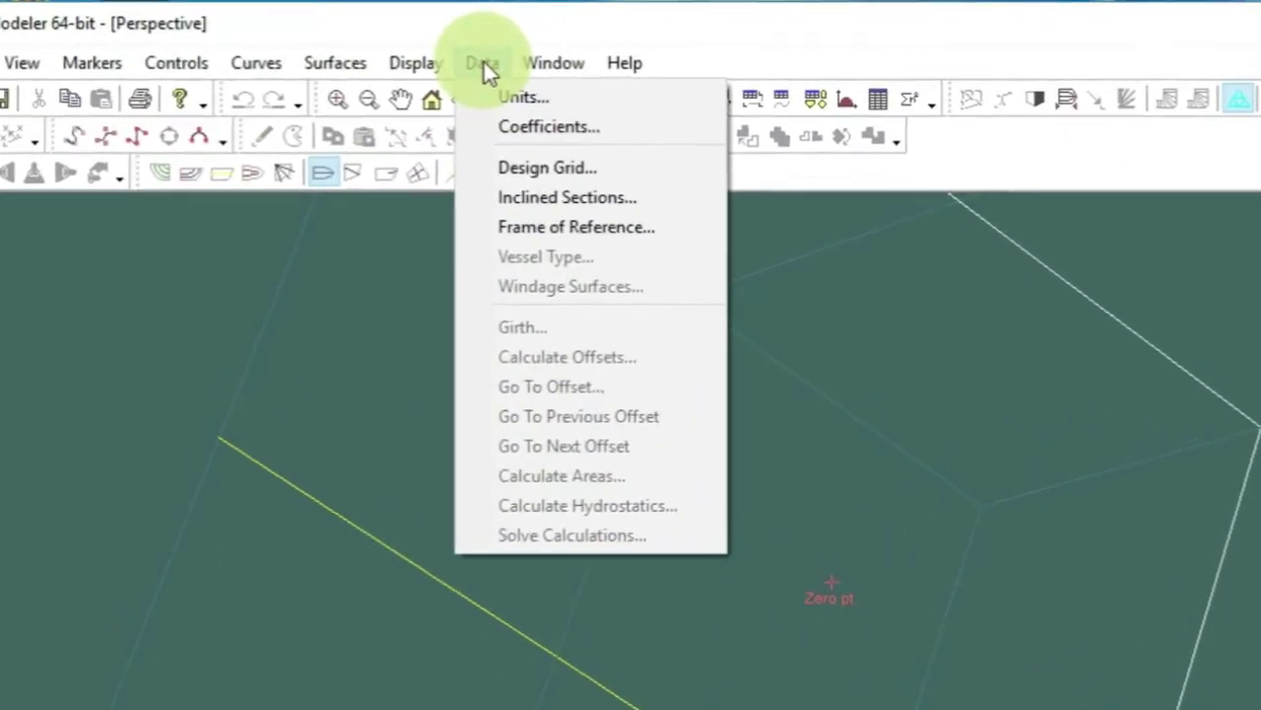
{"action": "left_click", "coordinate": [524, 97]}
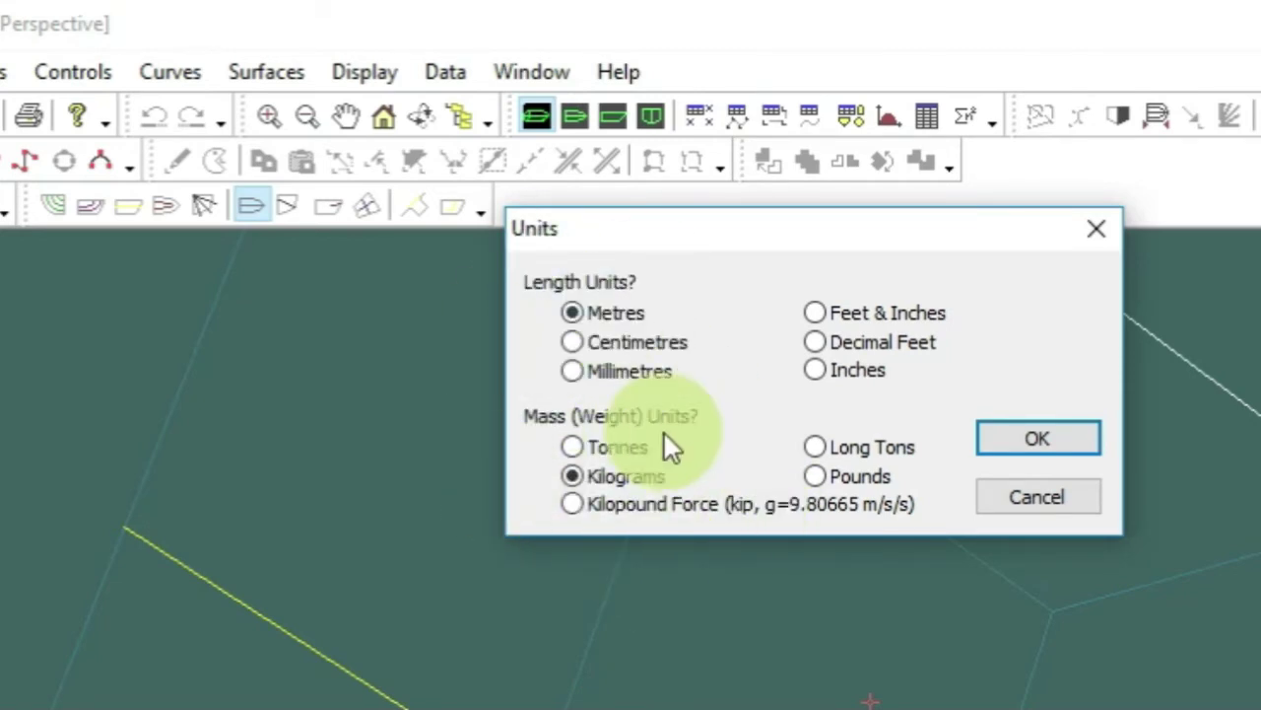
{"action": "left_click", "coordinate": [1061, 439]}
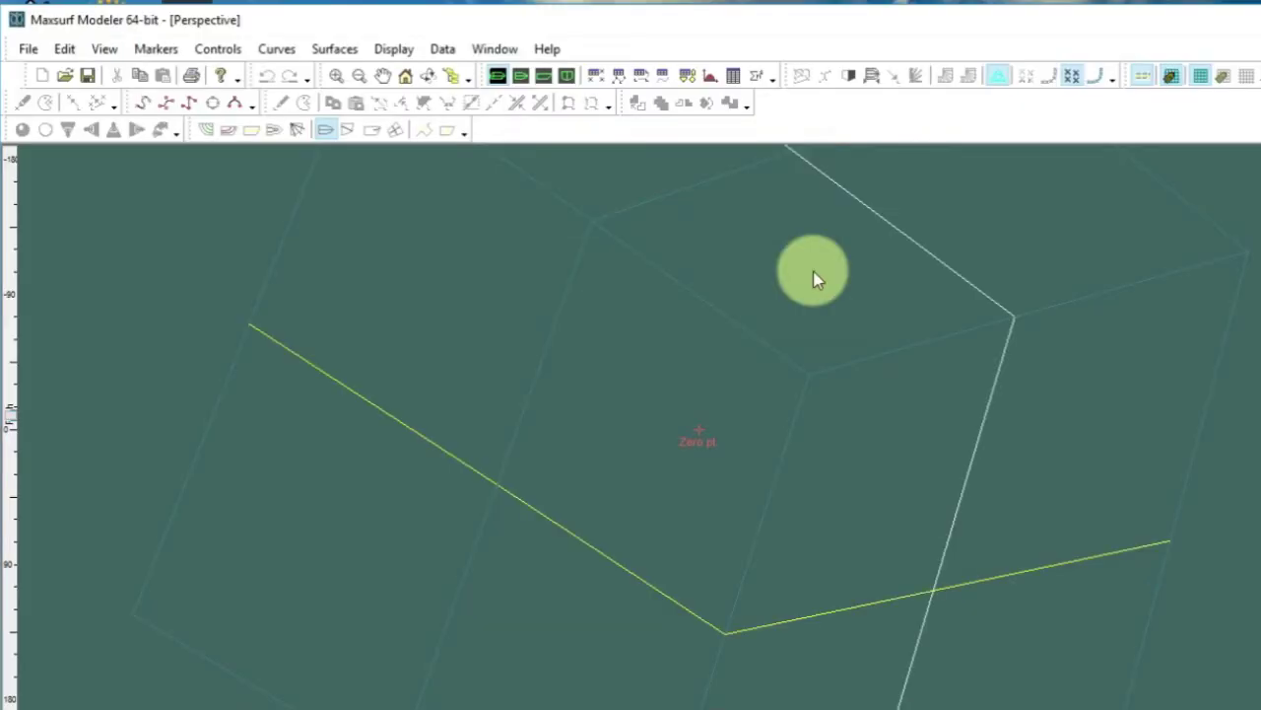
Step: Set the display precision of the design to Highest
{"action": "left_click", "coordinate": [397, 48]}
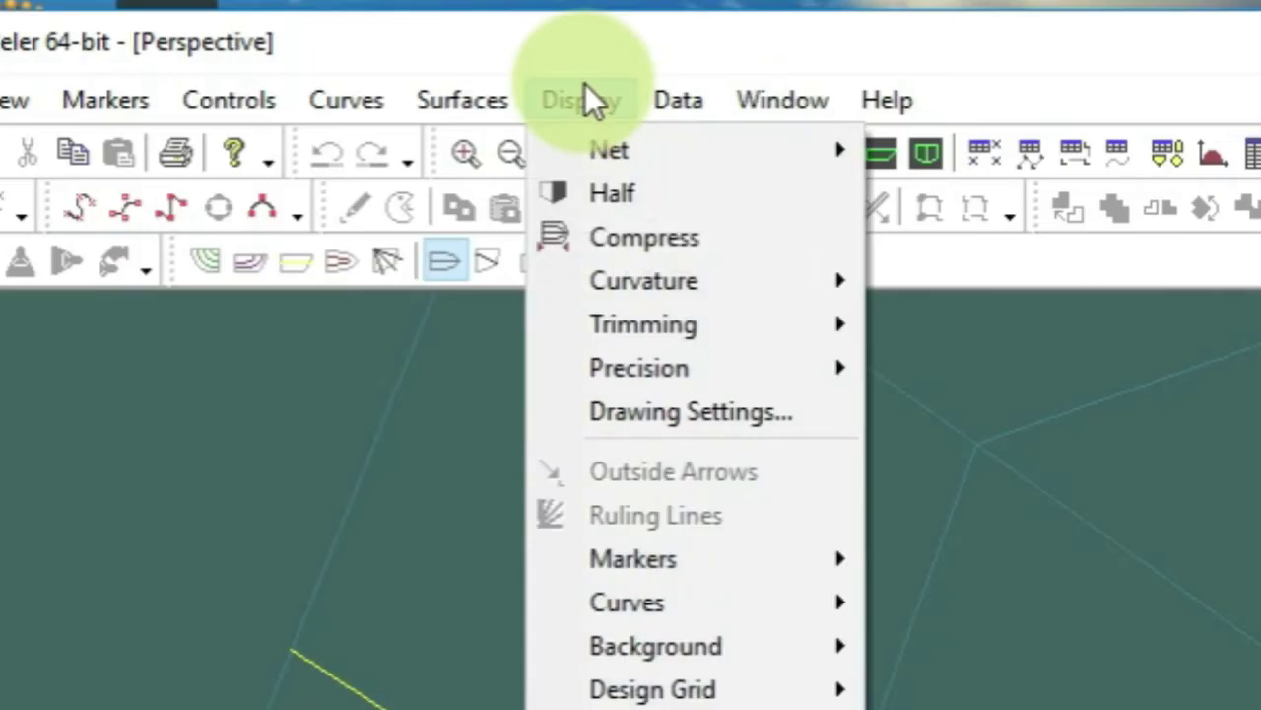
{"action": "mouse_move", "coordinate": [652, 371]}
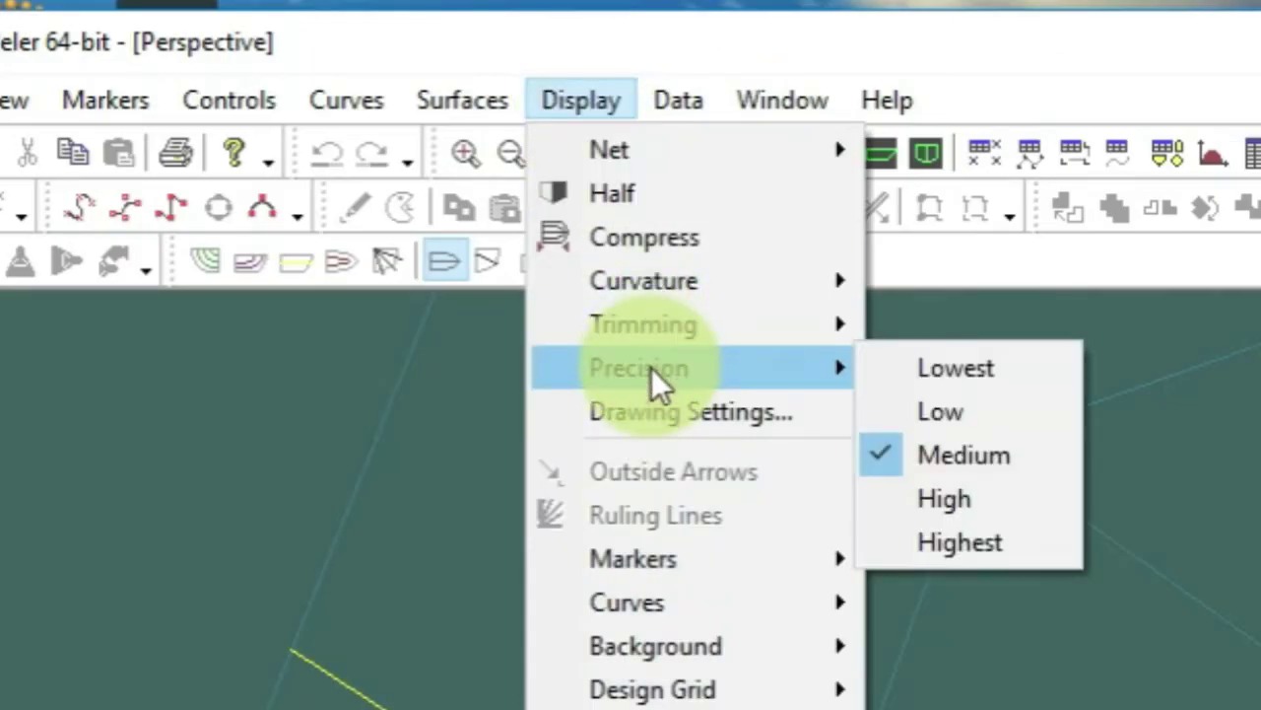
{"action": "left_click", "coordinate": [976, 550]}
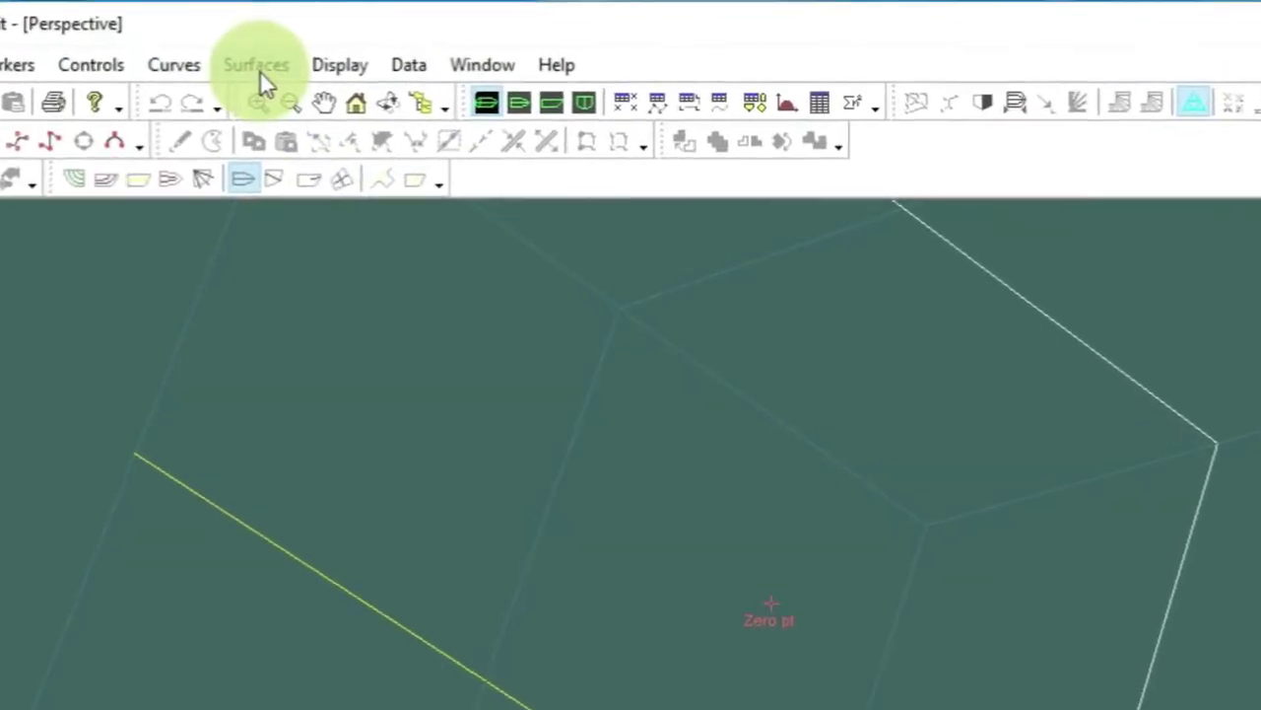
Step: Add a Buttock plane surface to the empty design
{"action": "left_click", "coordinate": [280, 63]}
{"action": "mouse_move", "coordinate": [310, 130]}
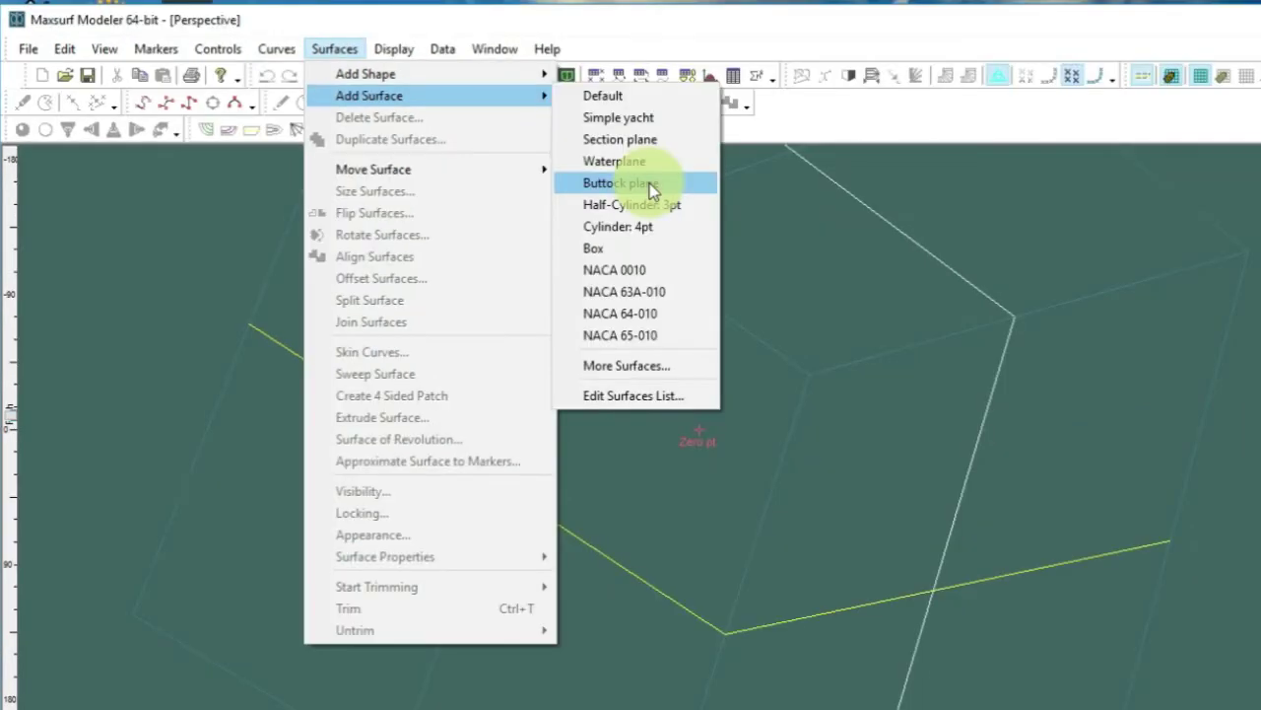
{"action": "left_click", "coordinate": [799, 218]}
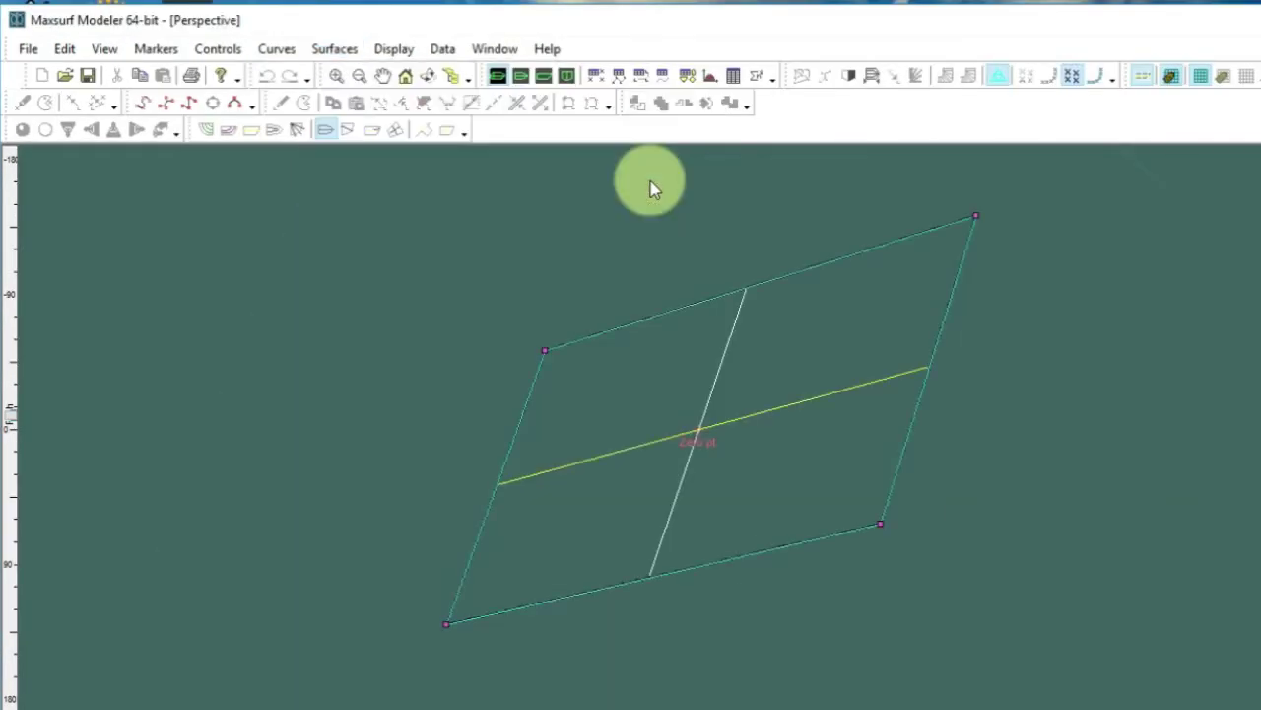
Step: Show the buttock plane in Profile view and group its four corner control points so they move as one
{"action": "left_click", "coordinate": [542, 77]}
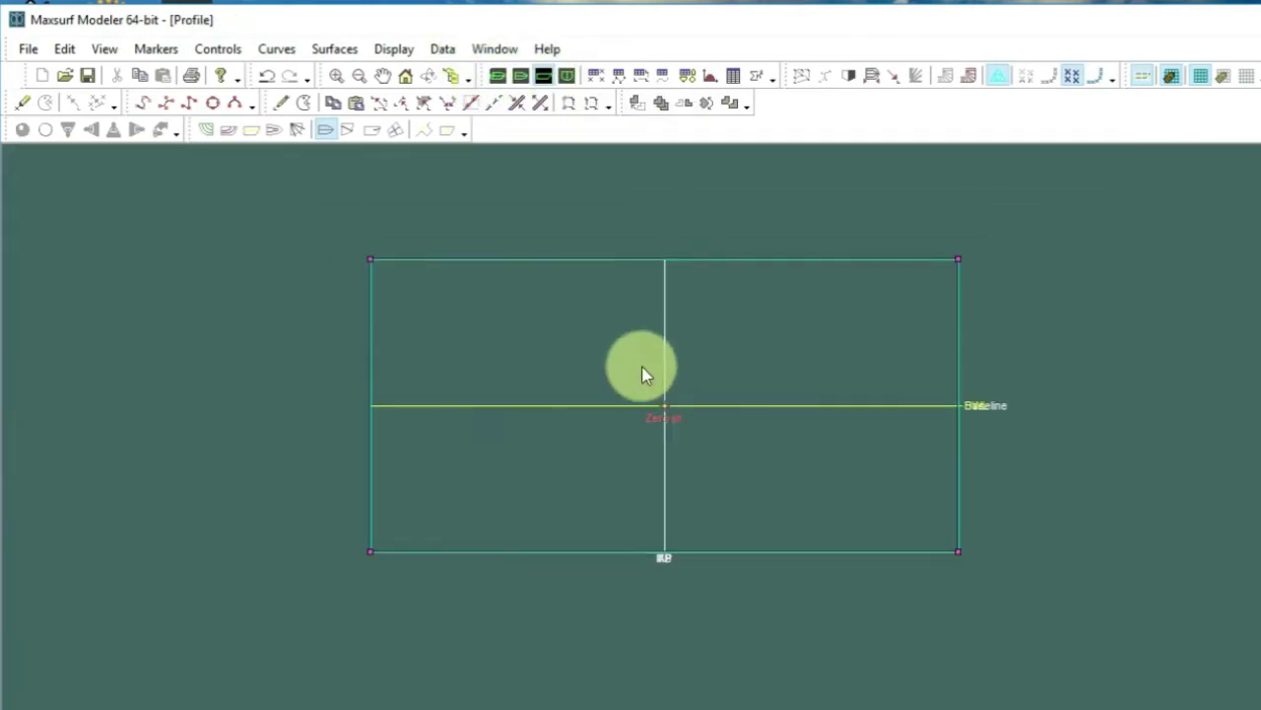
{"action": "middle_click_drag", "start_coordinate": [642, 374], "coordinate": [723, 358]}
{"action": "scroll", "coordinate": [713, 355], "scroll_direction": "up", "scroll_amount": 1}
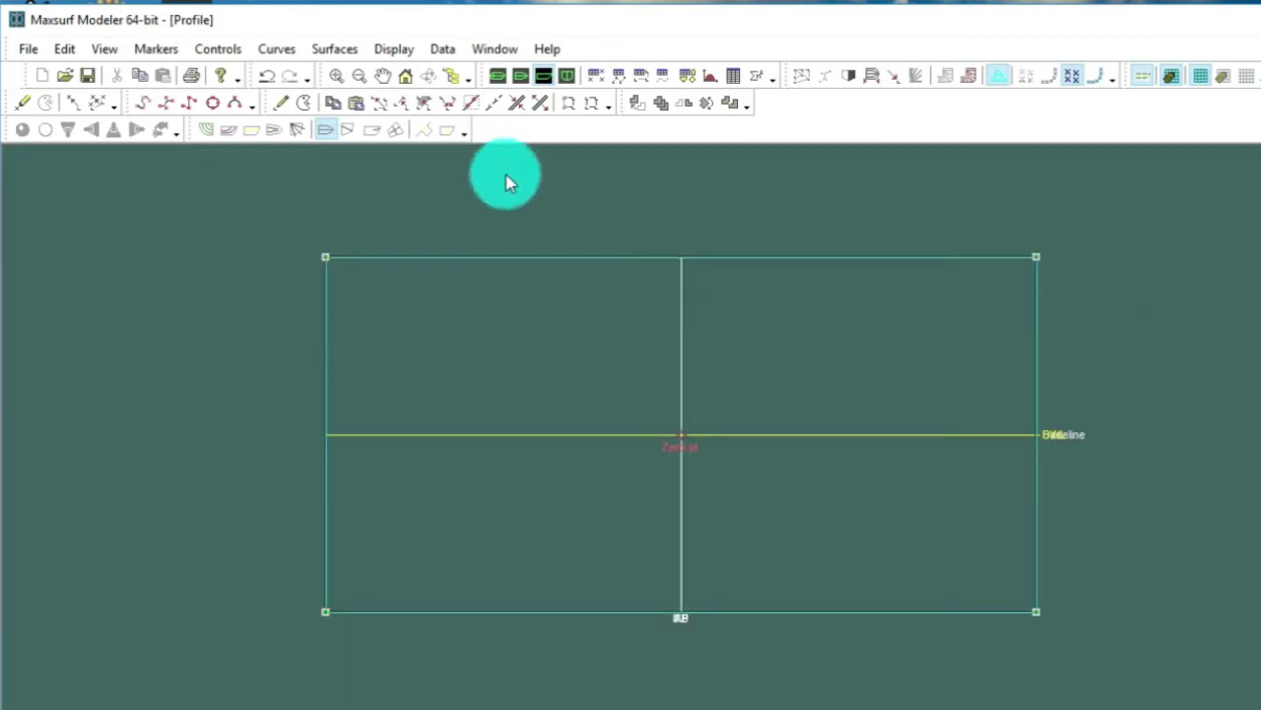
{"action": "left_click_drag", "start_coordinate": [274, 205], "coordinate": [1084, 627]}
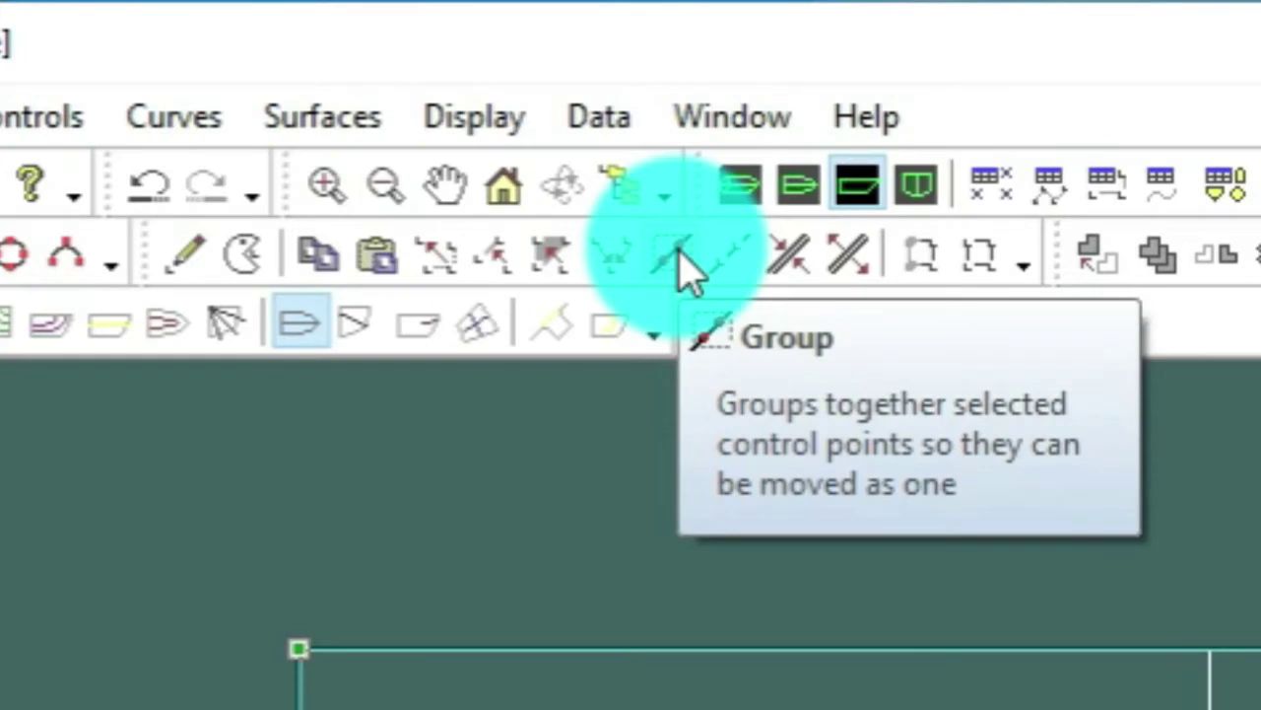
{"action": "left_click", "coordinate": [687, 266]}
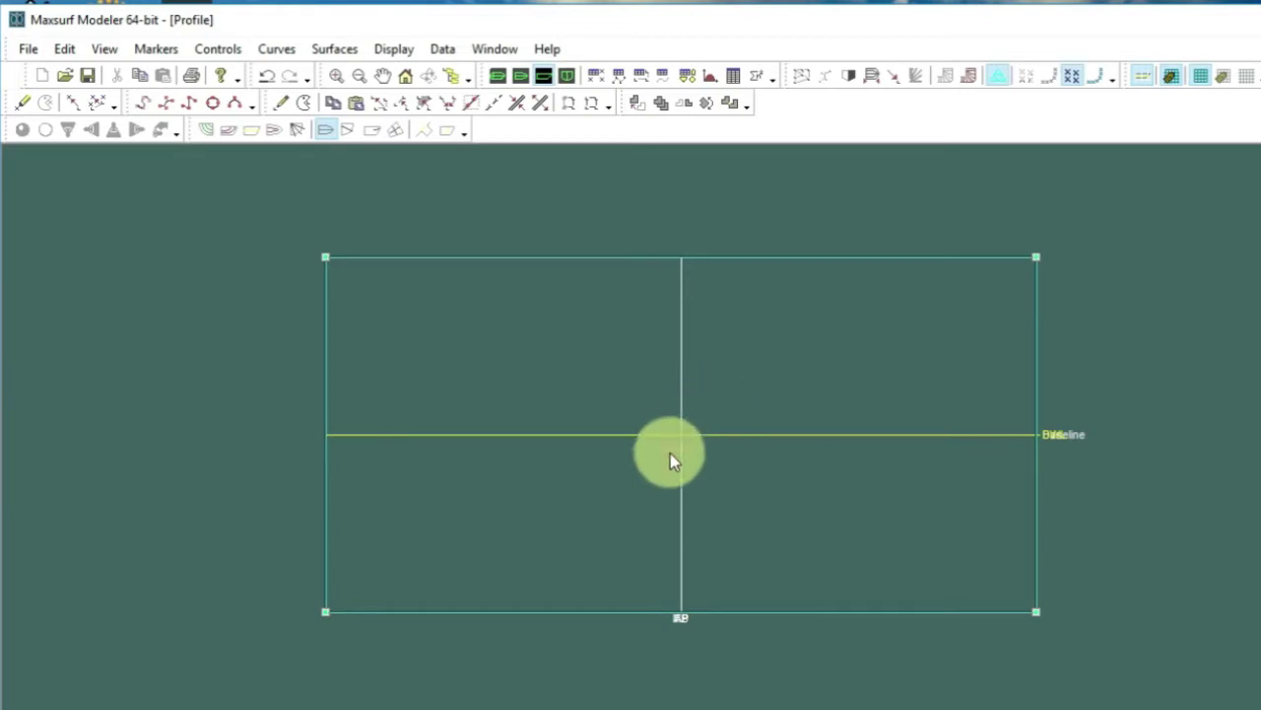
Step: Set the height of the lower aft control point of the grouped buttock plane to 0 m
{"action": "double_click", "coordinate": [327, 611]}
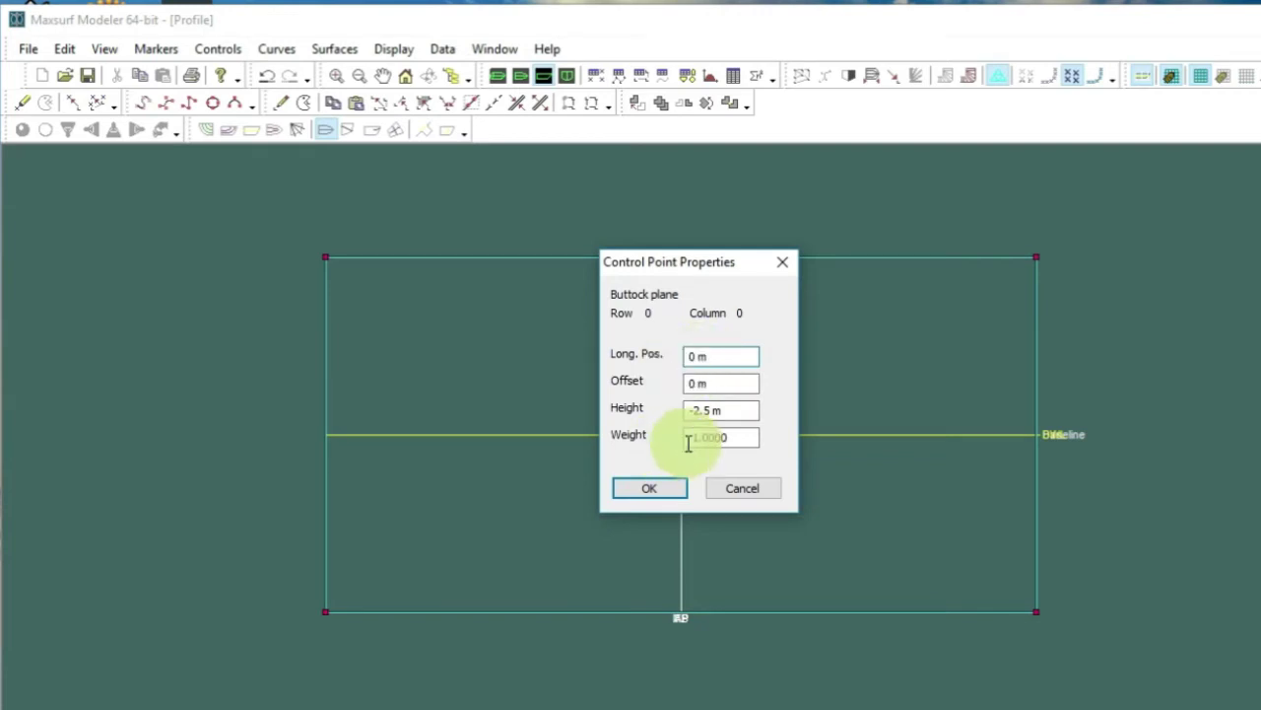
{"action": "left_click_drag", "start_coordinate": [712, 412], "coordinate": [671, 413]}
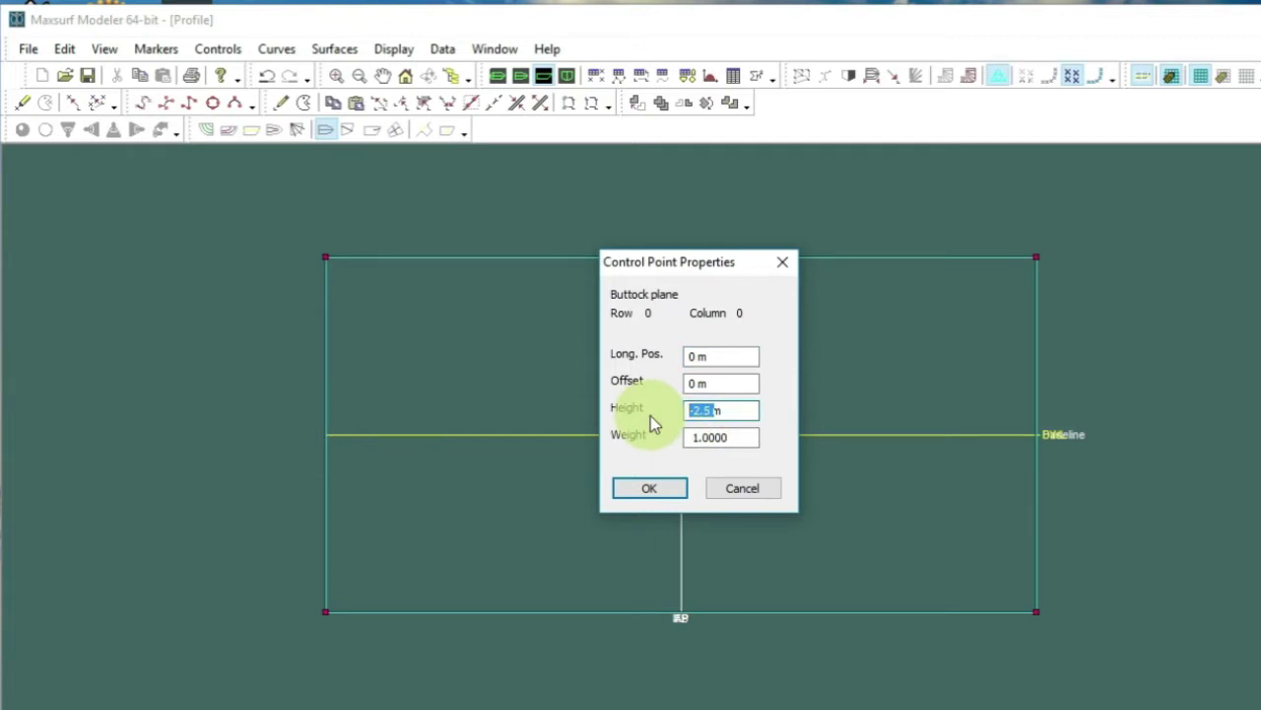
{"action": "type", "text": "0m"}
{"action": "left_click", "coordinate": [672, 491]}
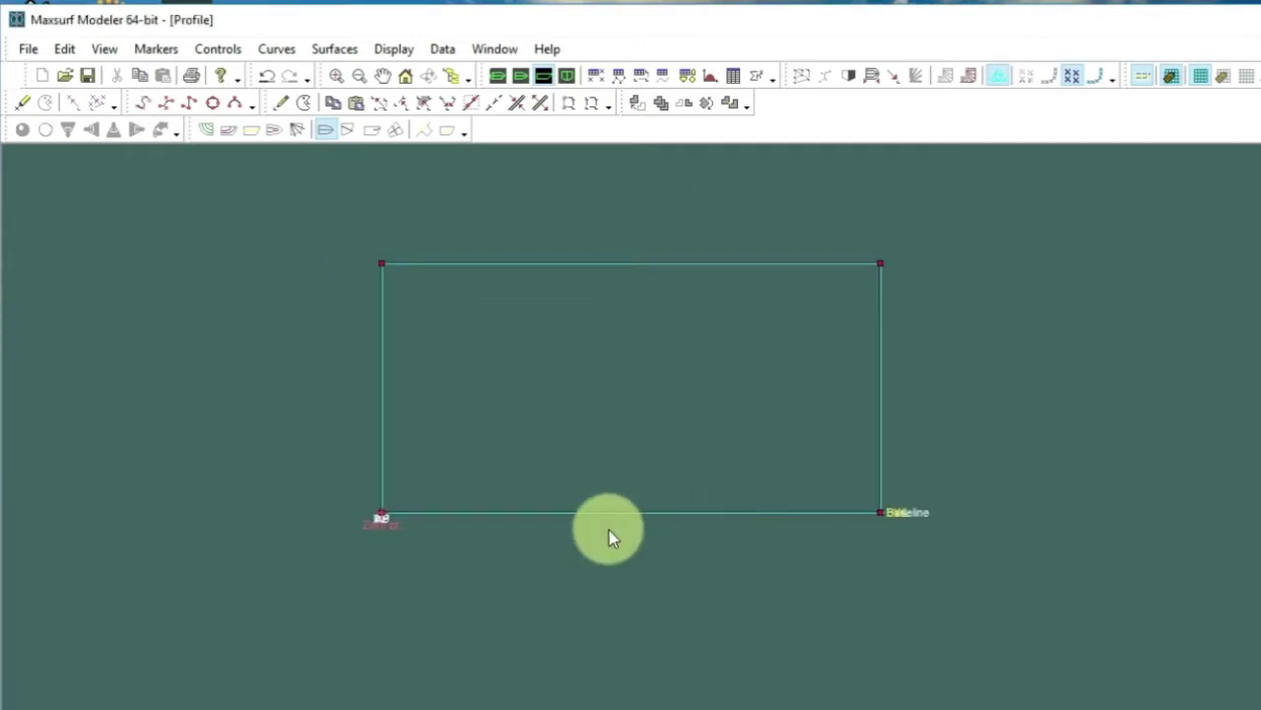
Step: Ungroup the four corner control points of the buttock plane
{"action": "scroll", "coordinate": [398, 522], "scroll_direction": "up", "scroll_amount": 3}
{"action": "scroll", "coordinate": [691, 391], "scroll_direction": "down", "scroll_amount": 2}
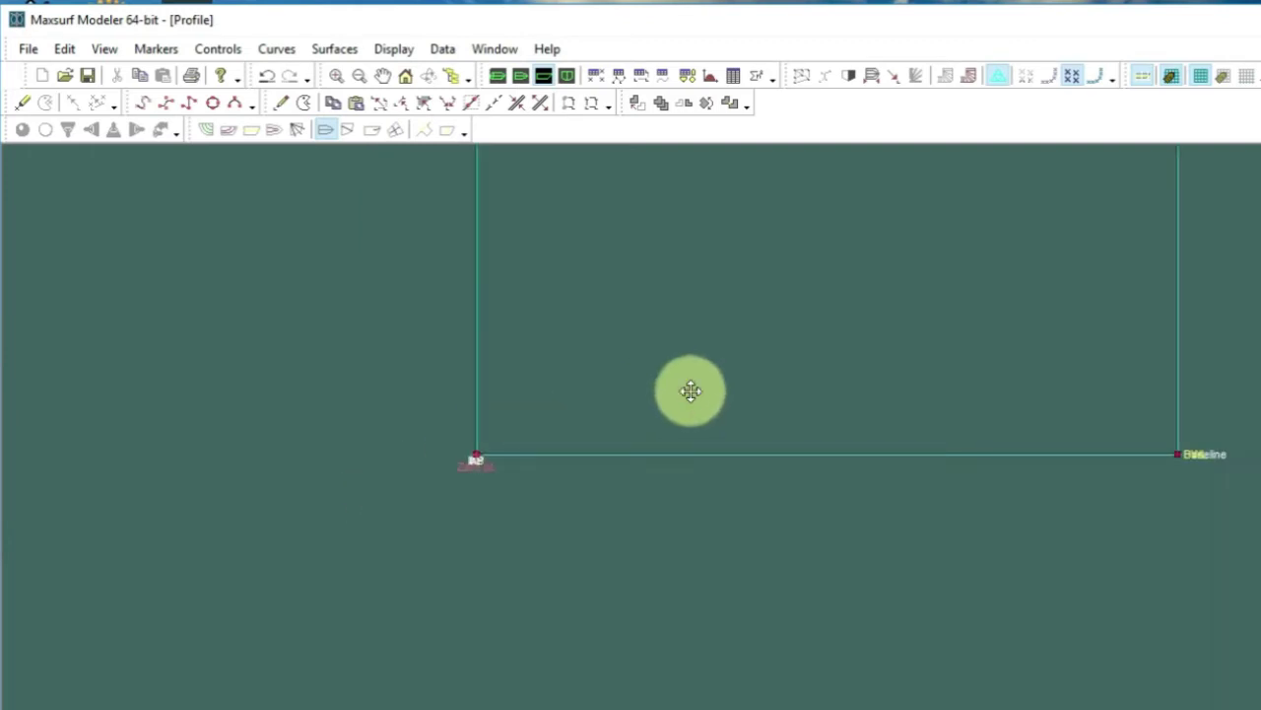
{"action": "middle_click_drag", "start_coordinate": [691, 391], "coordinate": [619, 502]}
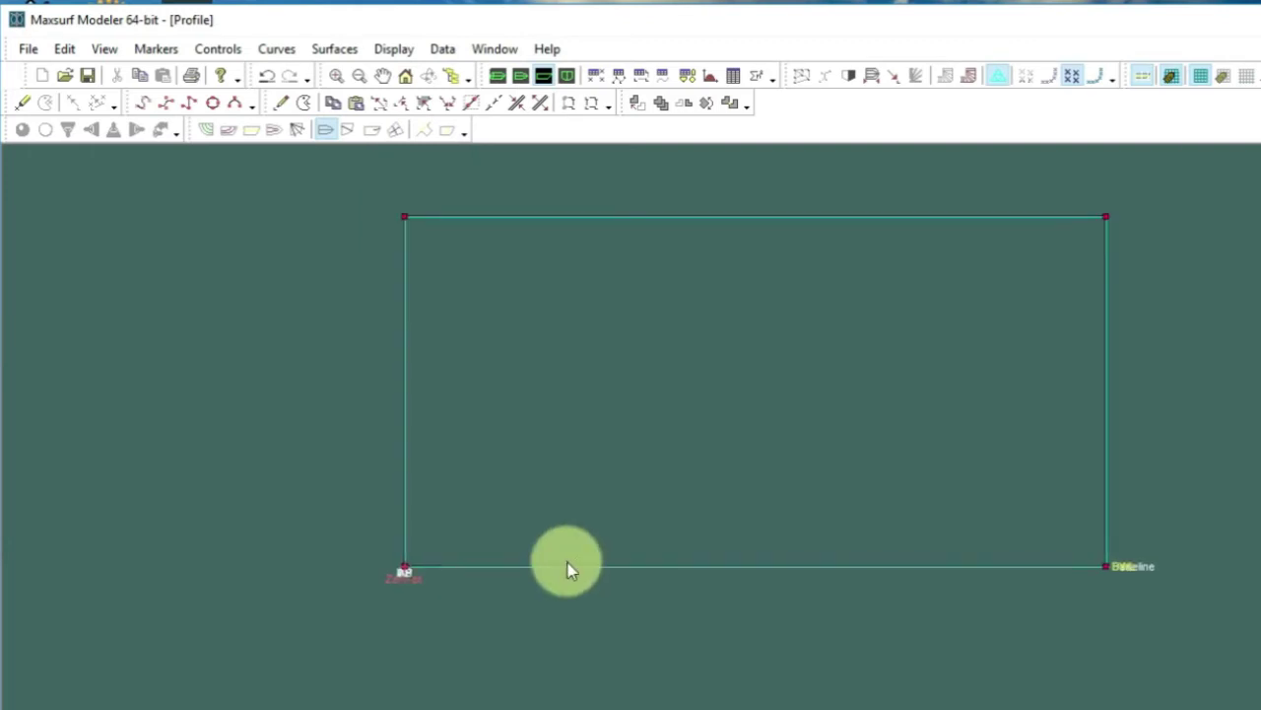
{"action": "left_click", "coordinate": [1133, 562]}
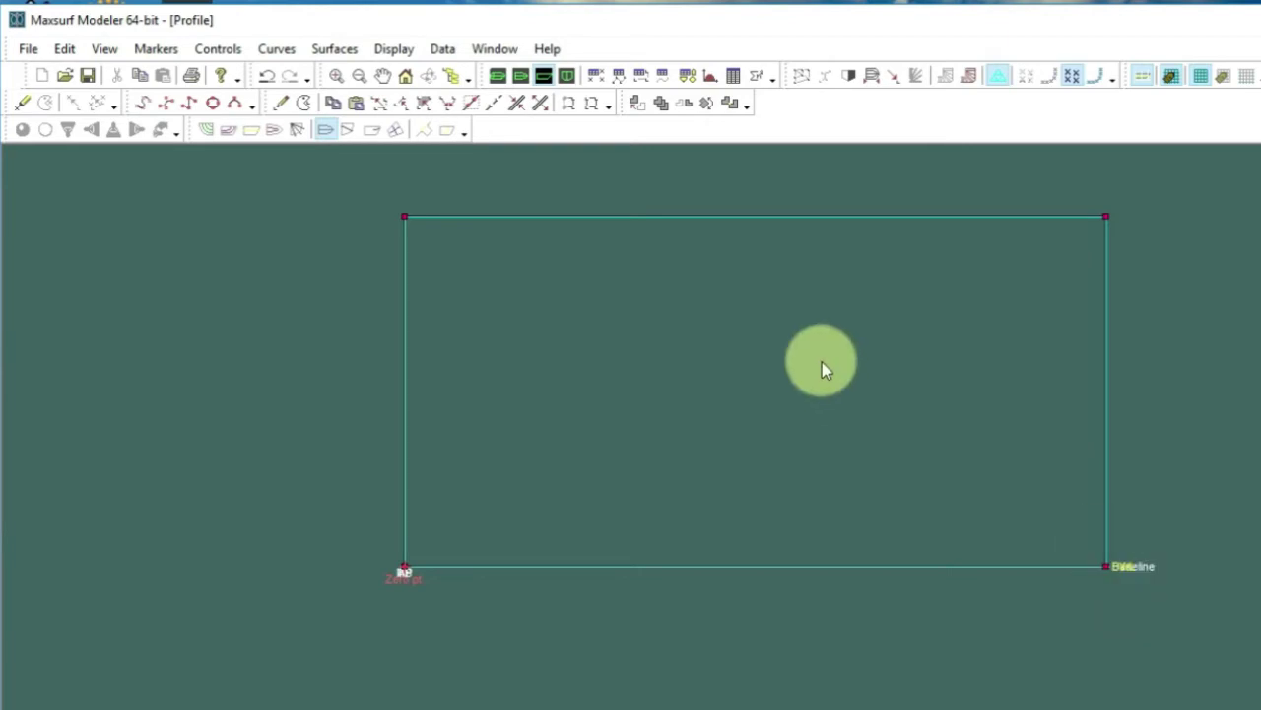
{"action": "left_click", "coordinate": [523, 277]}
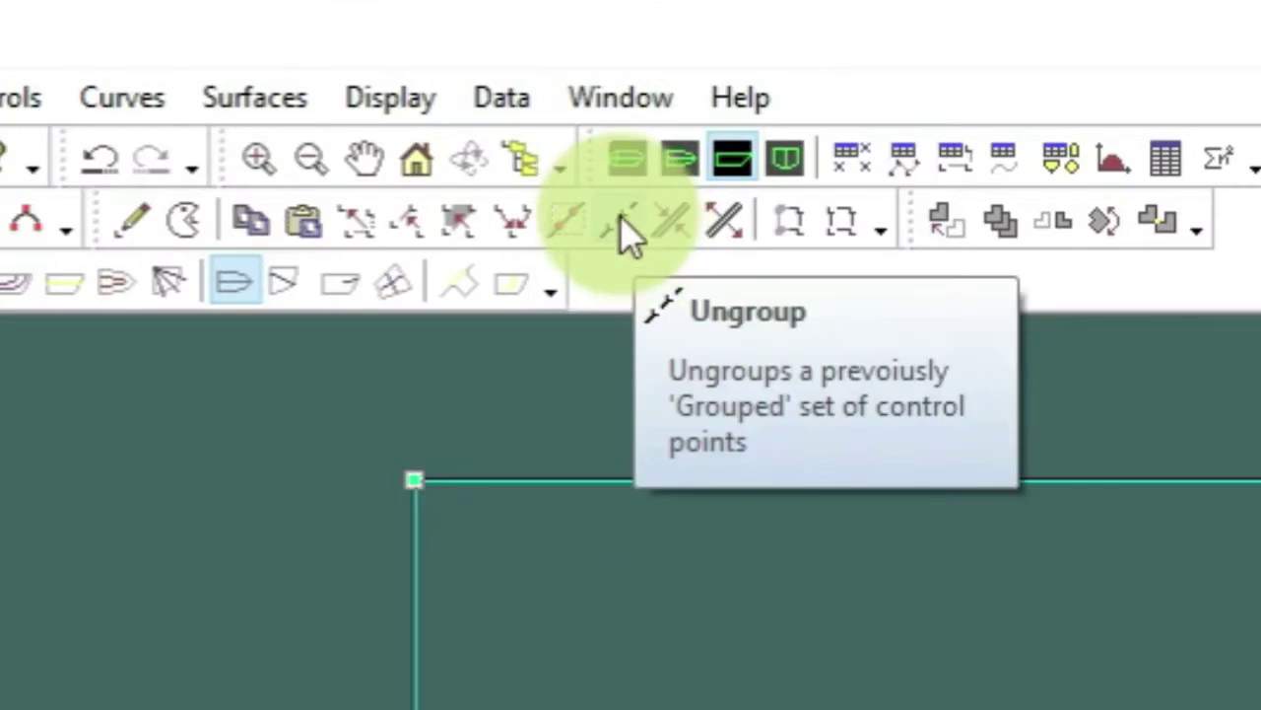
{"action": "left_click", "coordinate": [626, 233]}
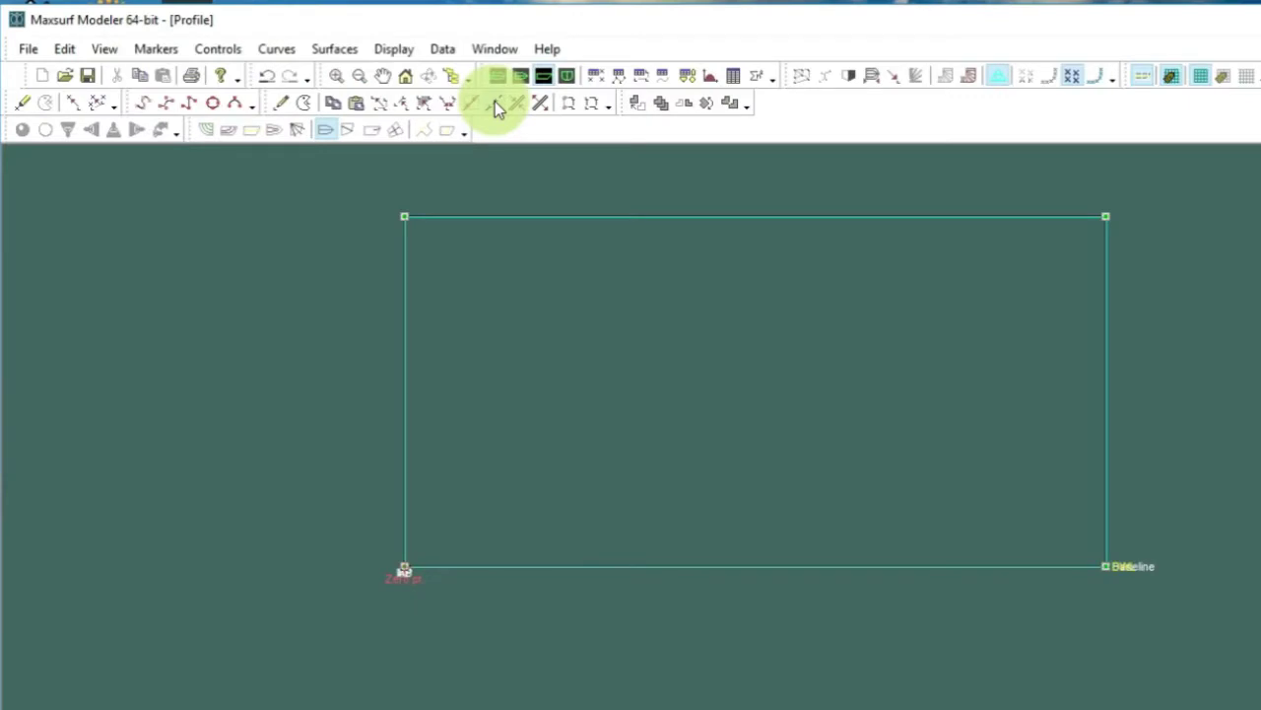
Step: Resize the buttock plane surface to a length of 6 m and a depth of 1 m without proportional scaling
{"action": "left_click", "coordinate": [340, 56]}
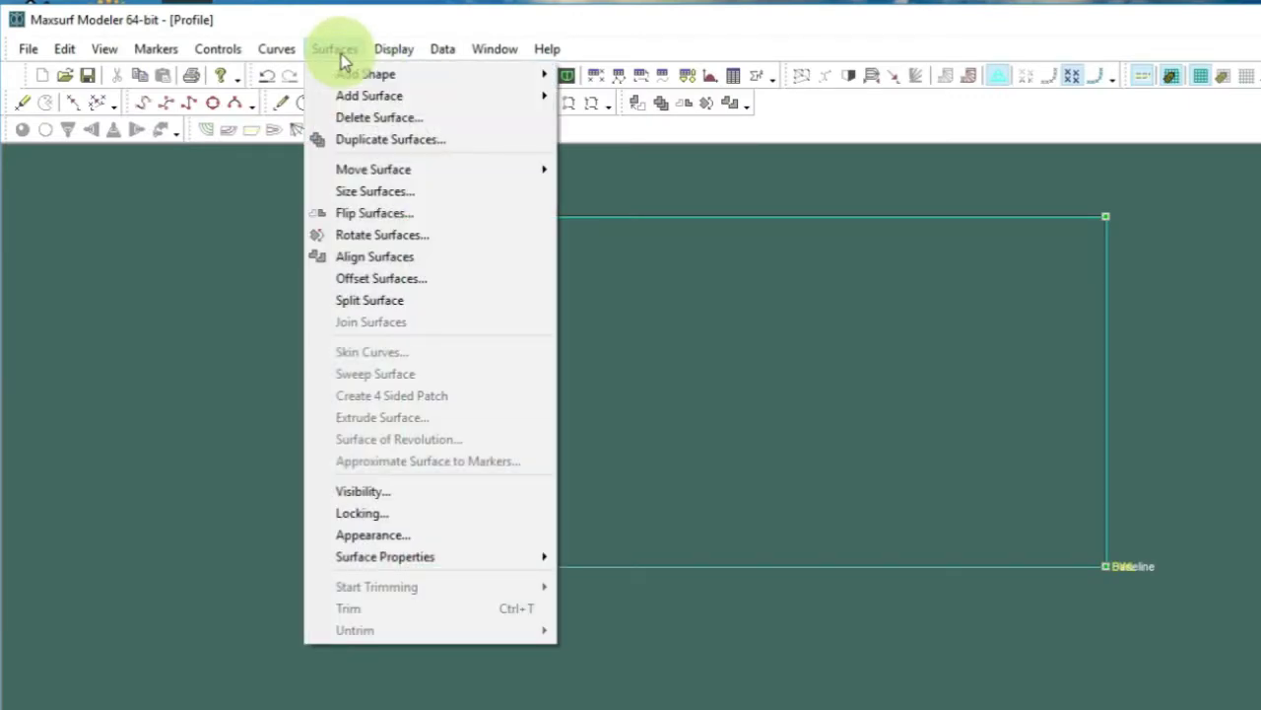
{"action": "left_click", "coordinate": [378, 190]}
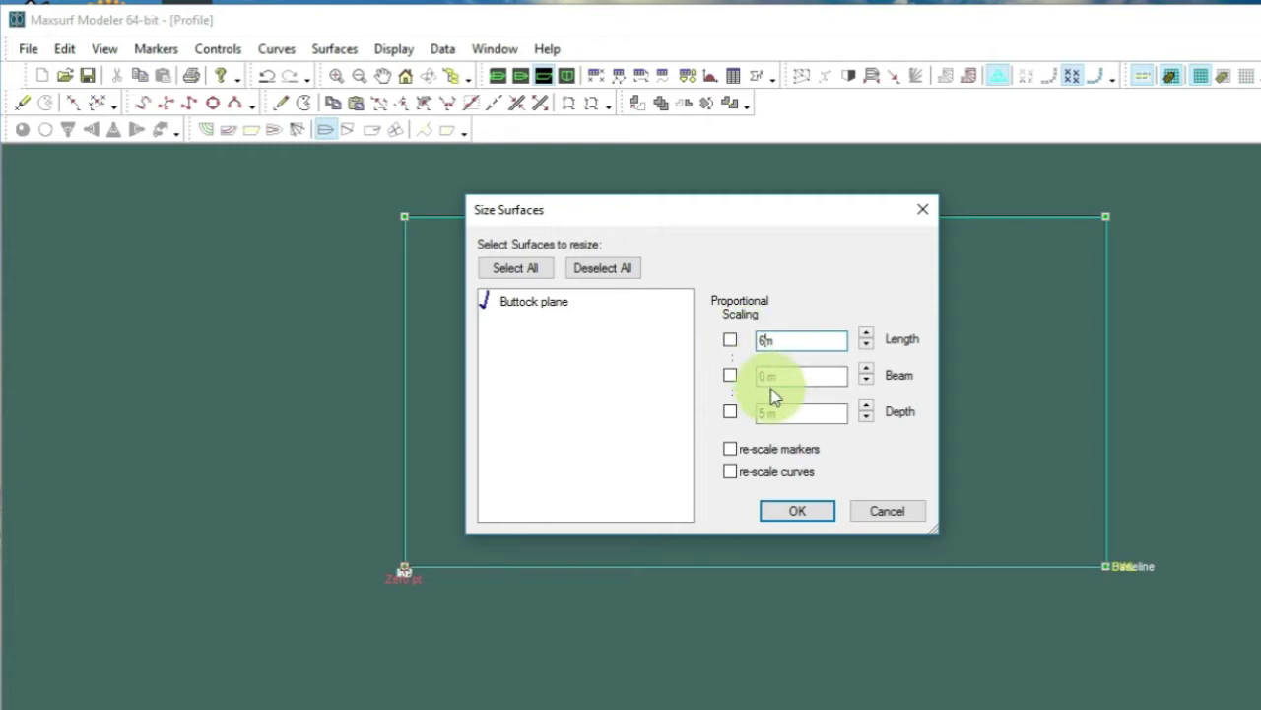
{"action": "left_click", "coordinate": [770, 414]}
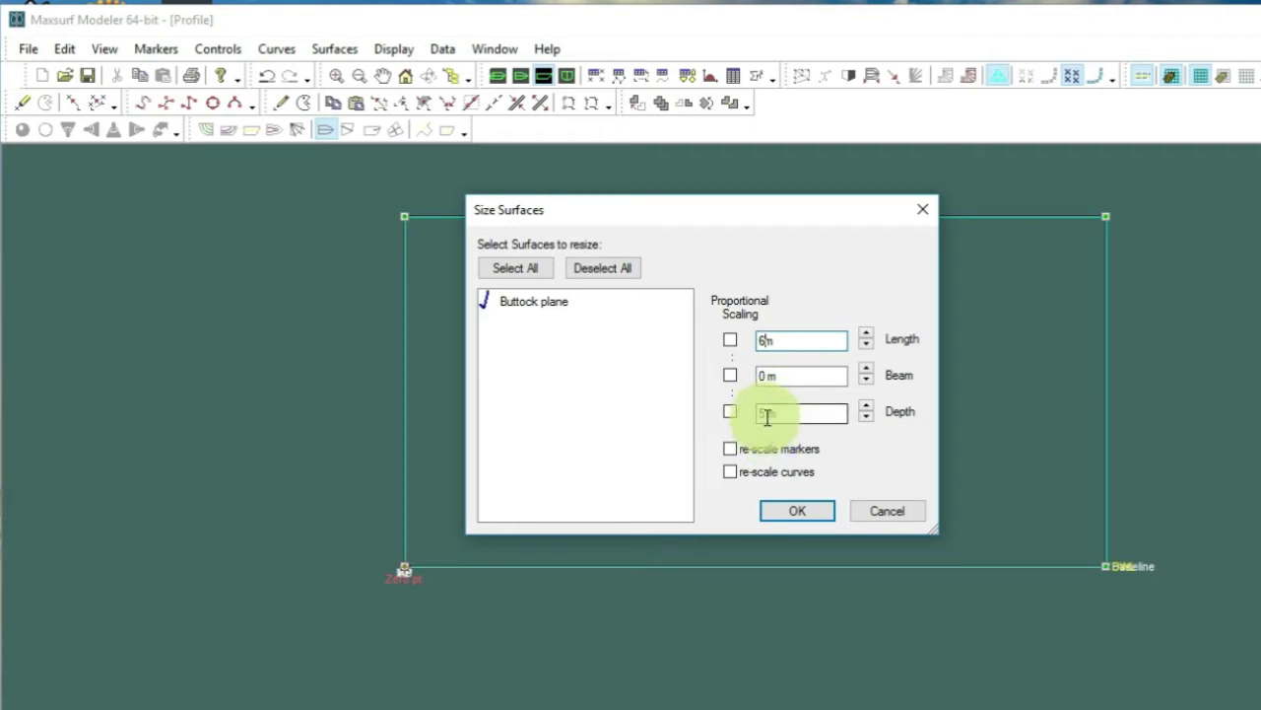
{"action": "left_click", "coordinate": [768, 415]}
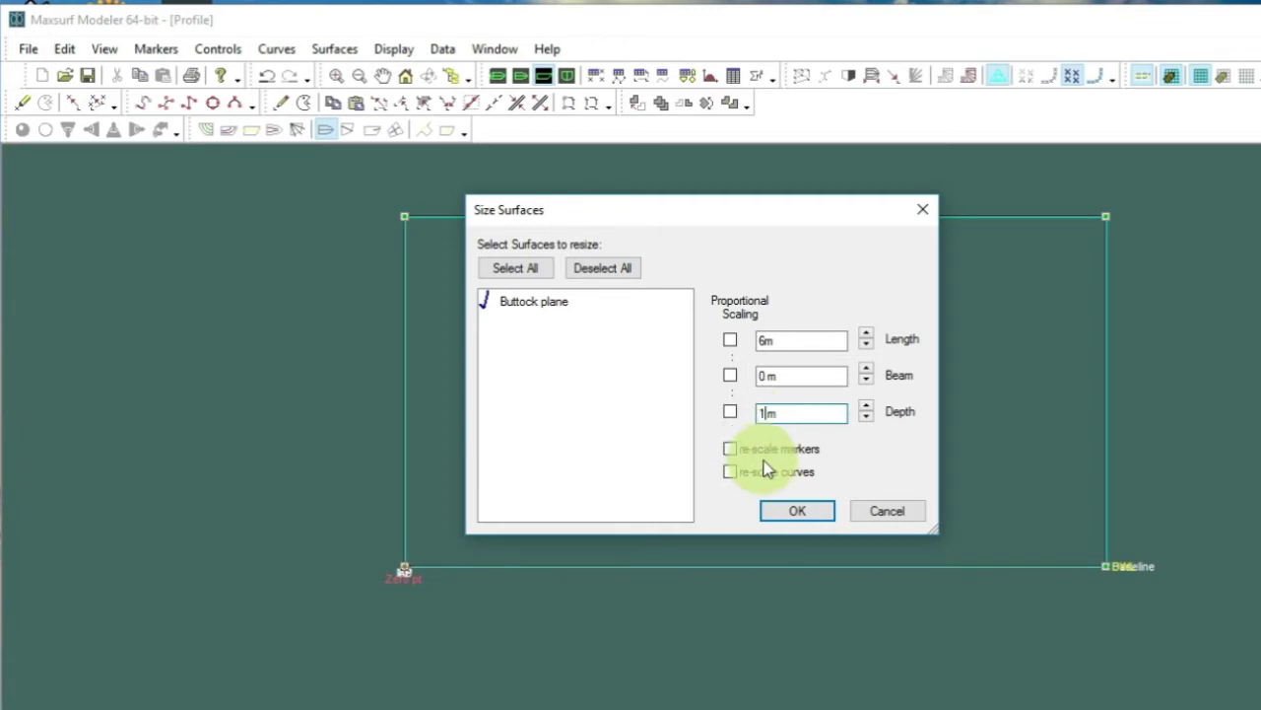
{"action": "left_click", "coordinate": [811, 512]}
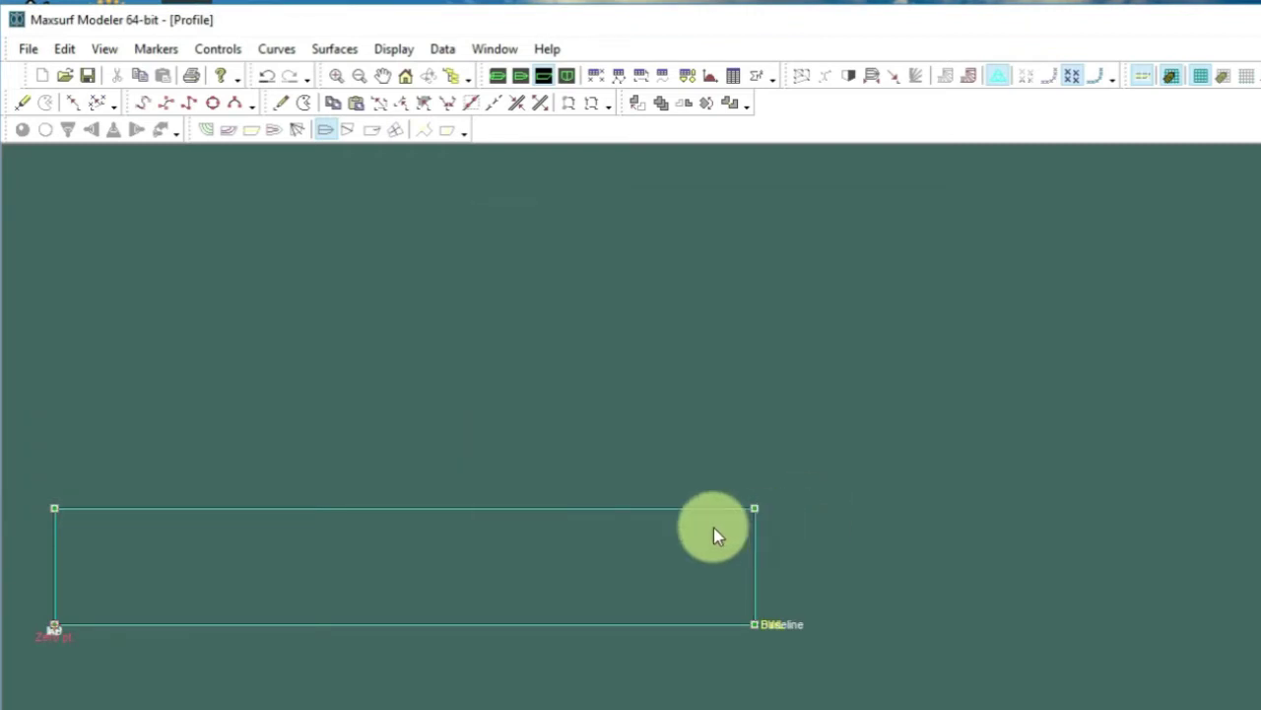
Step: Add three columns of control points along the buttock plane's upper edge, spaced from near the forward end towards the middle
{"action": "scroll", "coordinate": [713, 527], "scroll_direction": "down", "scroll_amount": 1}
{"action": "middle_click_drag", "start_coordinate": [558, 490], "coordinate": [814, 423]}
{"action": "scroll", "coordinate": [819, 425], "scroll_direction": "up", "scroll_amount": 1}
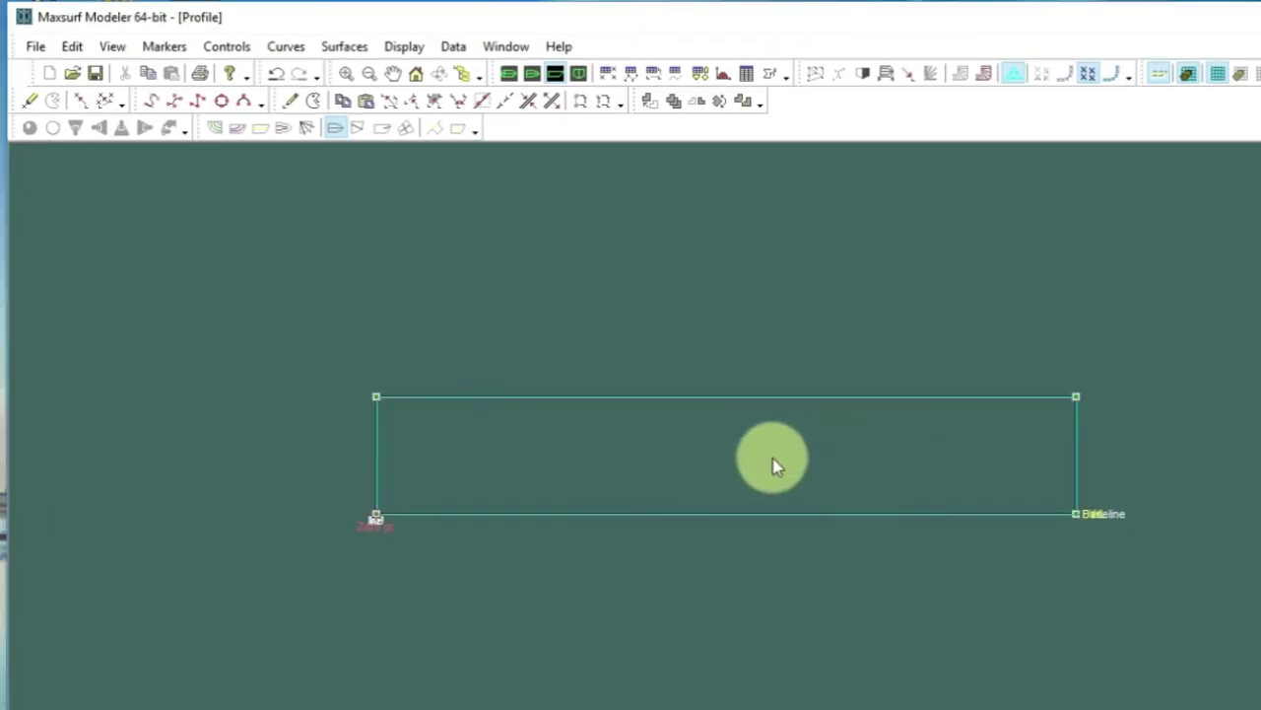
{"action": "middle_click_drag", "start_coordinate": [774, 465], "coordinate": [823, 459]}
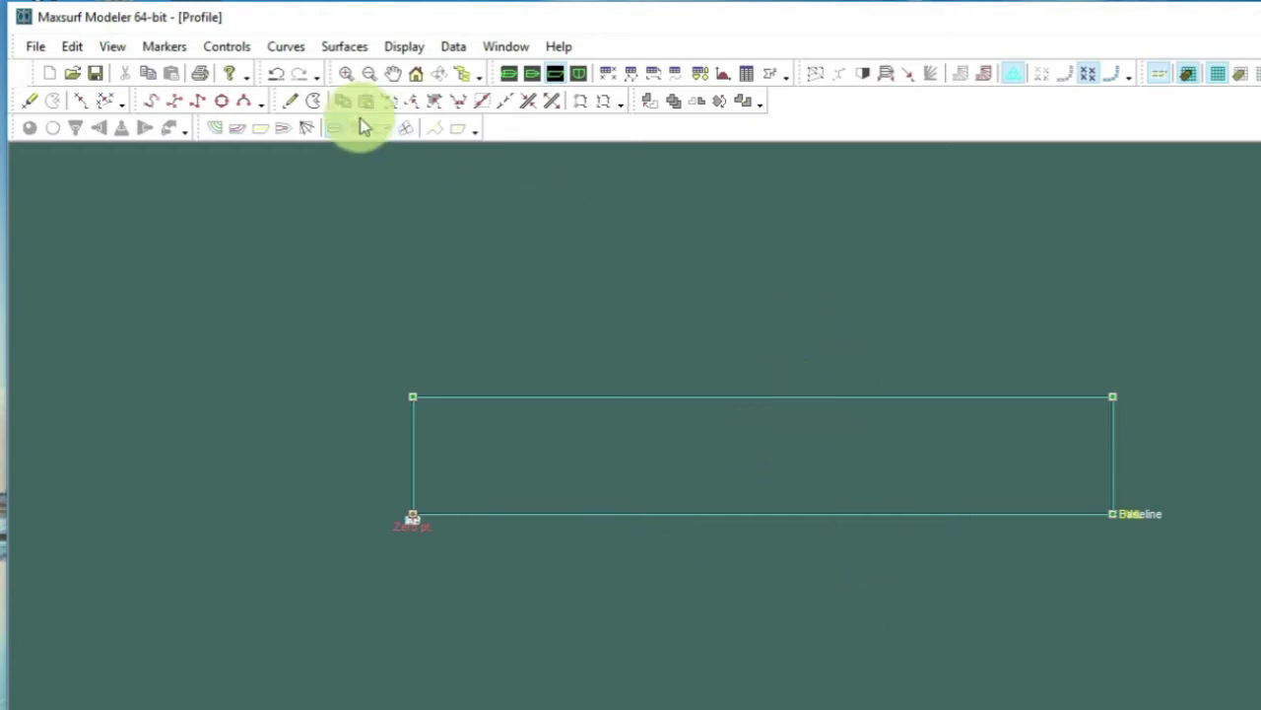
{"action": "left_click", "coordinate": [292, 101]}
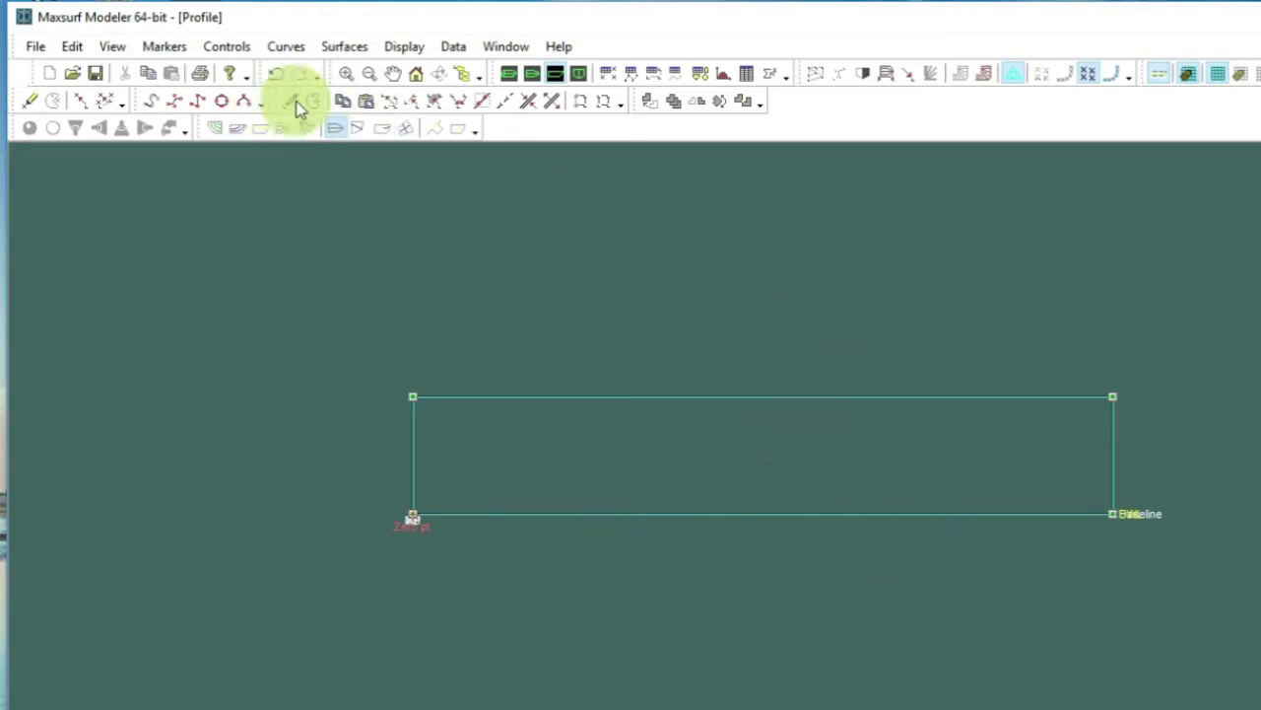
{"action": "left_click", "coordinate": [1033, 399]}
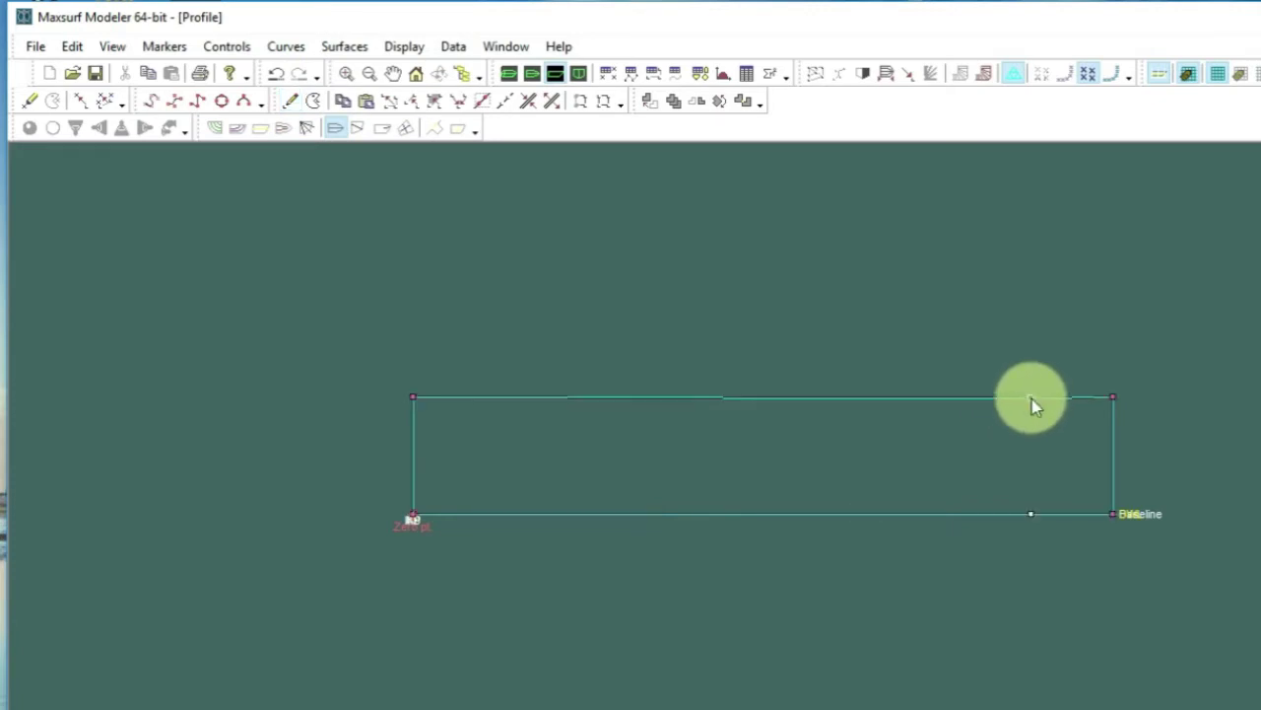
{"action": "left_click", "coordinate": [292, 102]}
{"action": "left_click", "coordinate": [935, 397]}
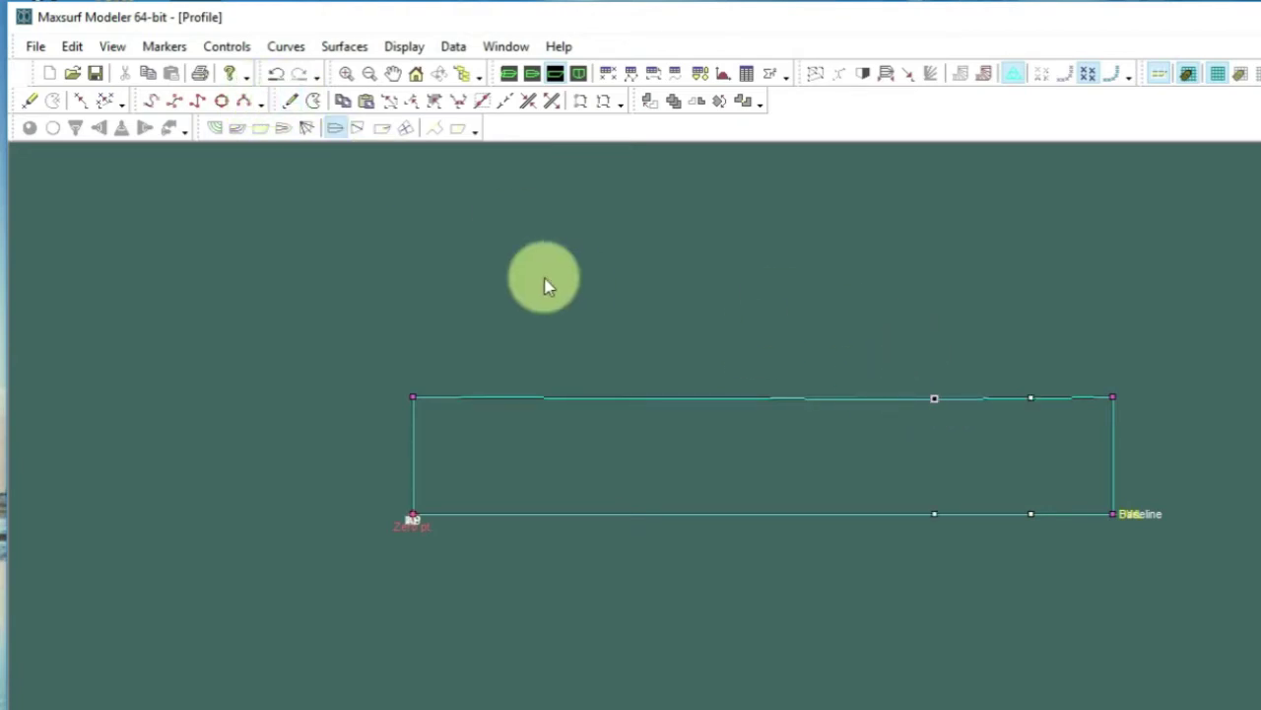
{"action": "left_click", "coordinate": [291, 100]}
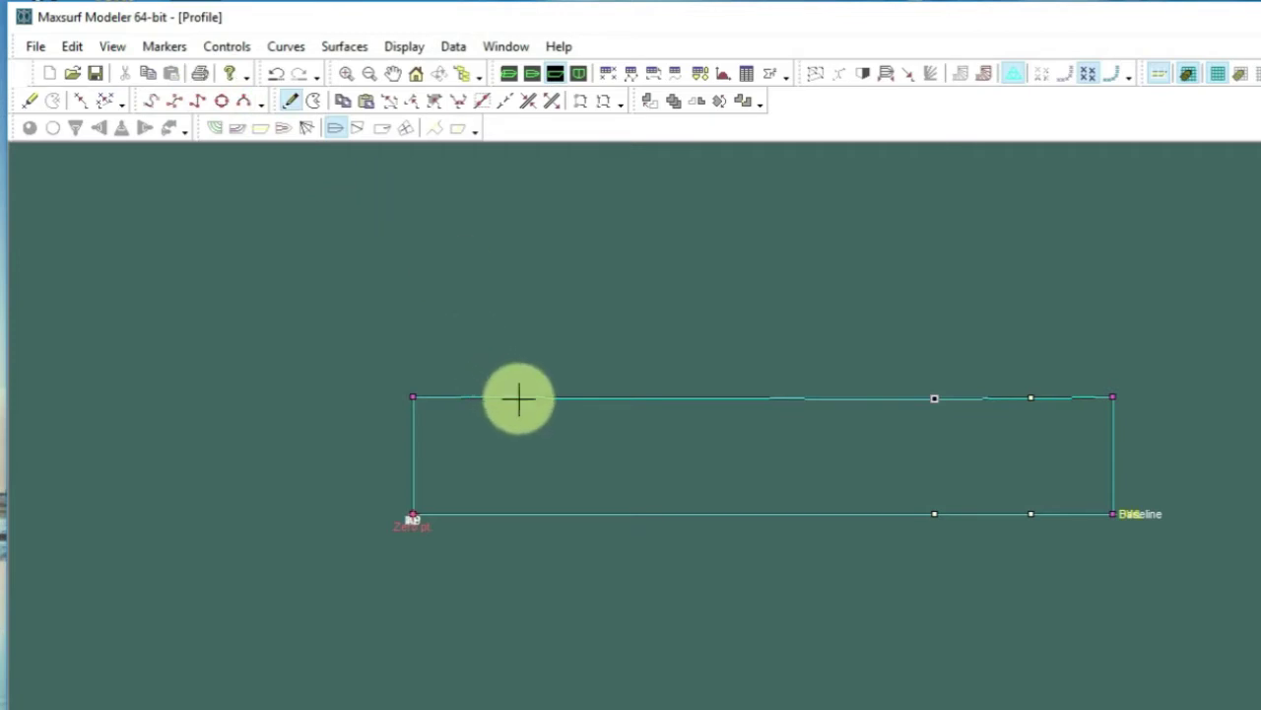
{"action": "left_click", "coordinate": [814, 398]}
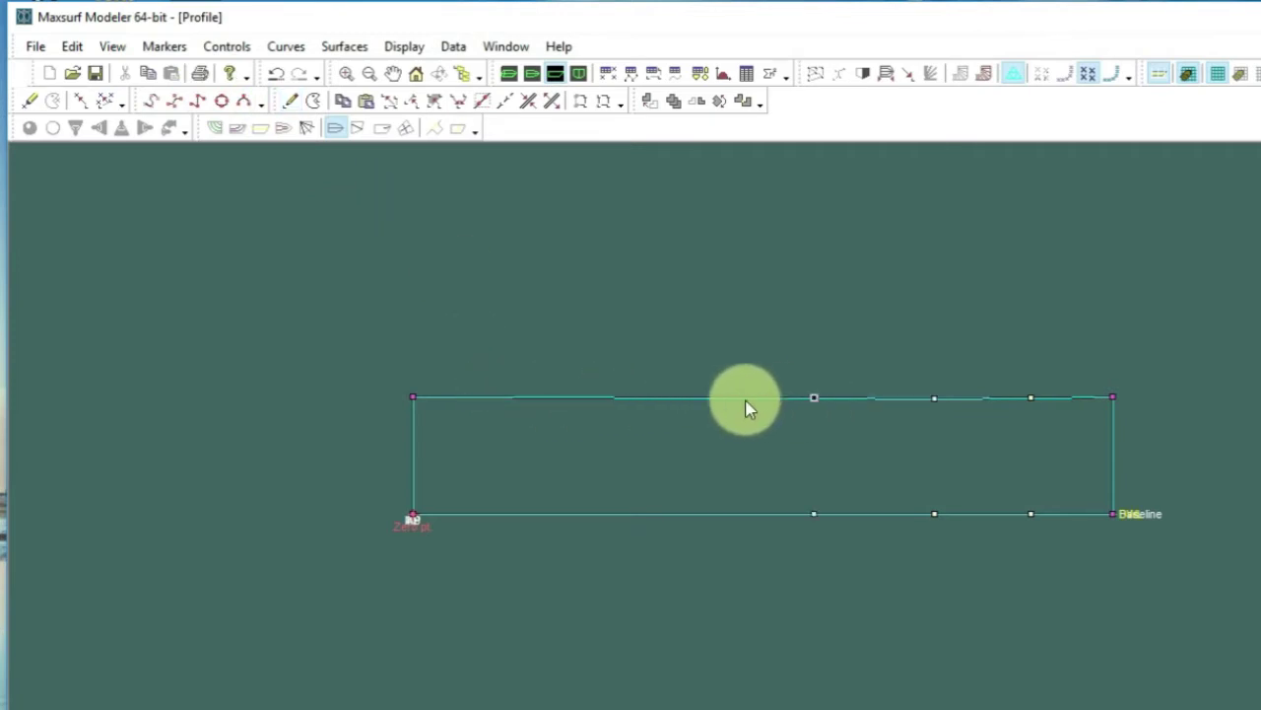
Step: Add two more columns of control points along the buttock plane's upper edge, spaced from the middle towards the aft end
{"action": "left_click", "coordinate": [291, 100]}
{"action": "left_click", "coordinate": [688, 398]}
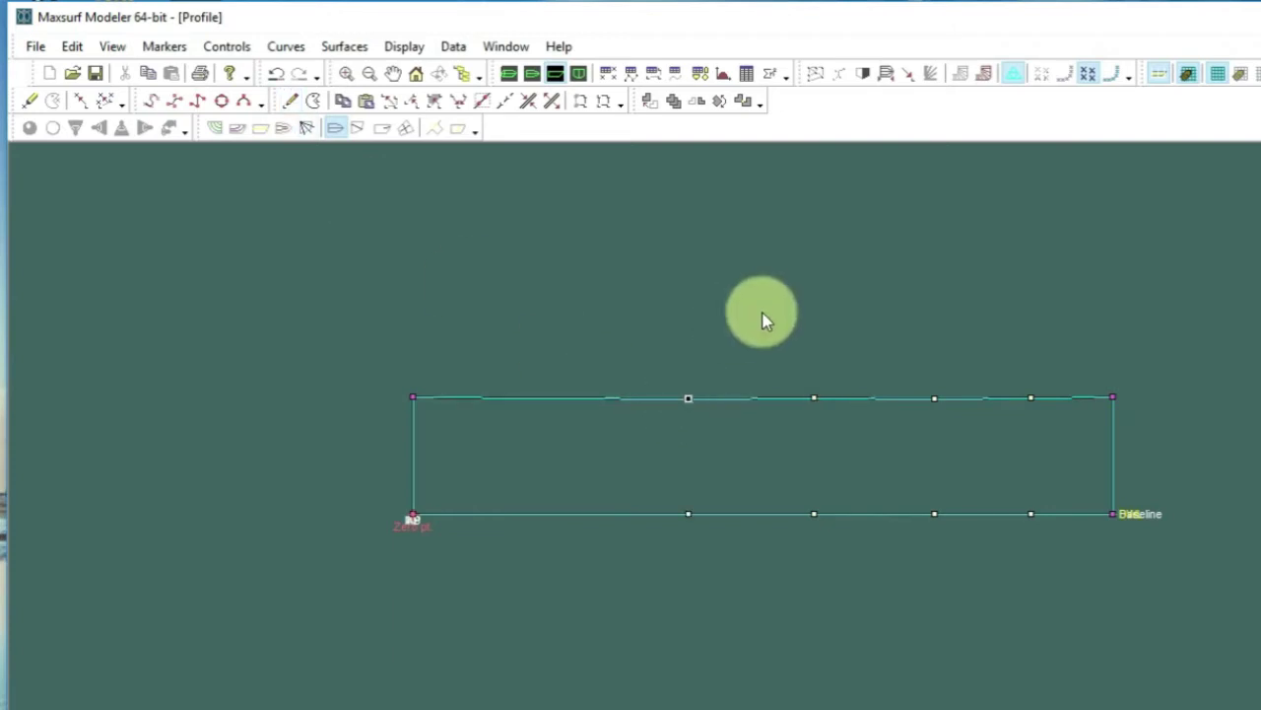
{"action": "left_click", "coordinate": [290, 101]}
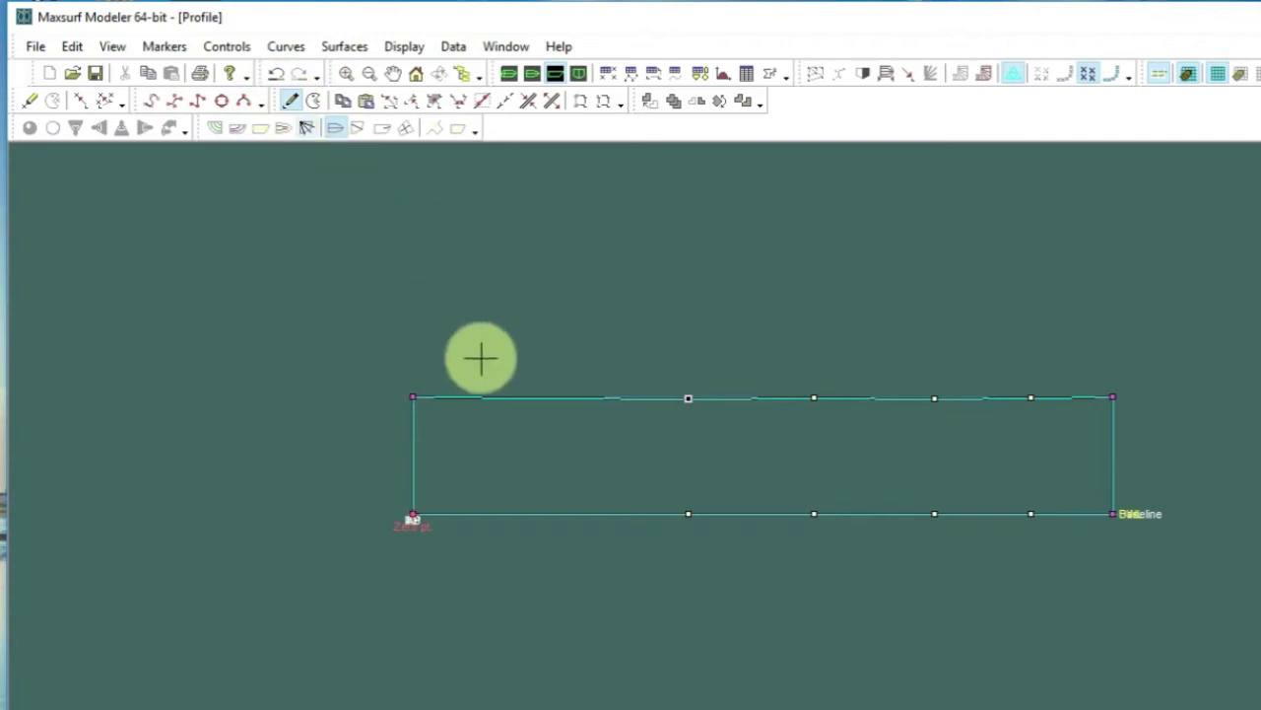
{"action": "left_click", "coordinate": [525, 397]}
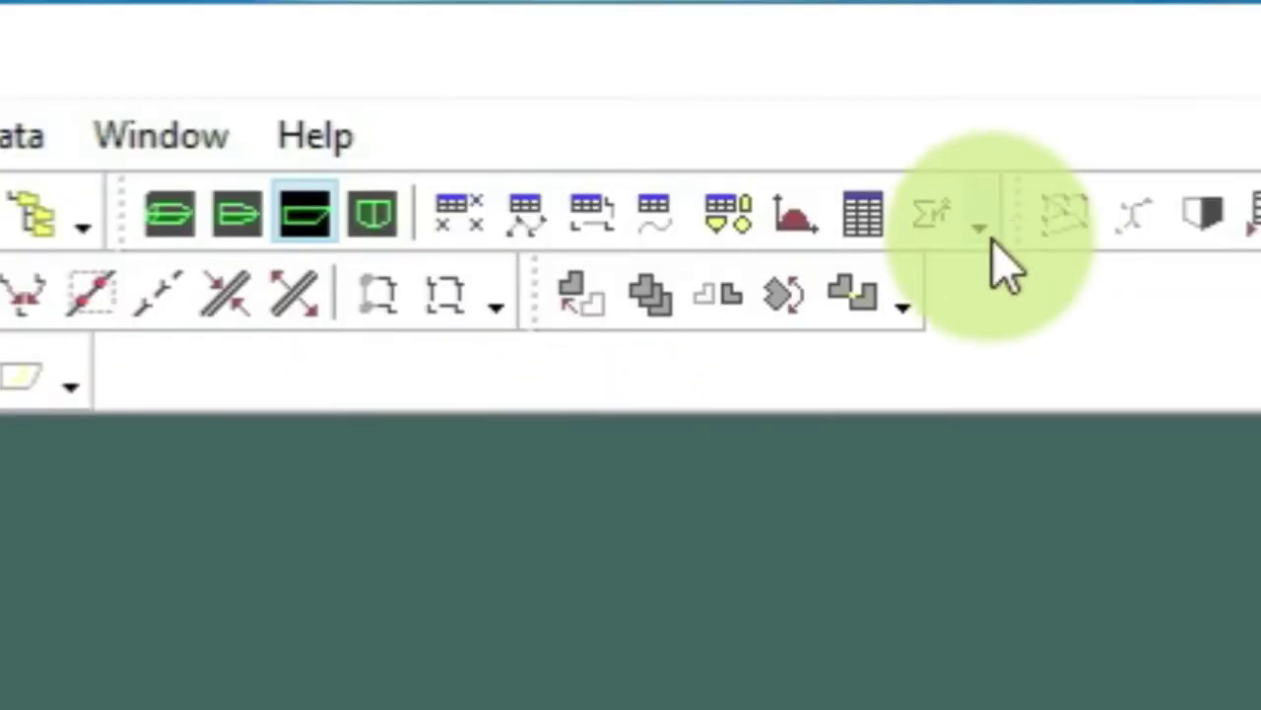
Step: Display the full control net of the buttock plane so all control point rows and columns are connected
{"action": "left_click", "coordinate": [1065, 212]}
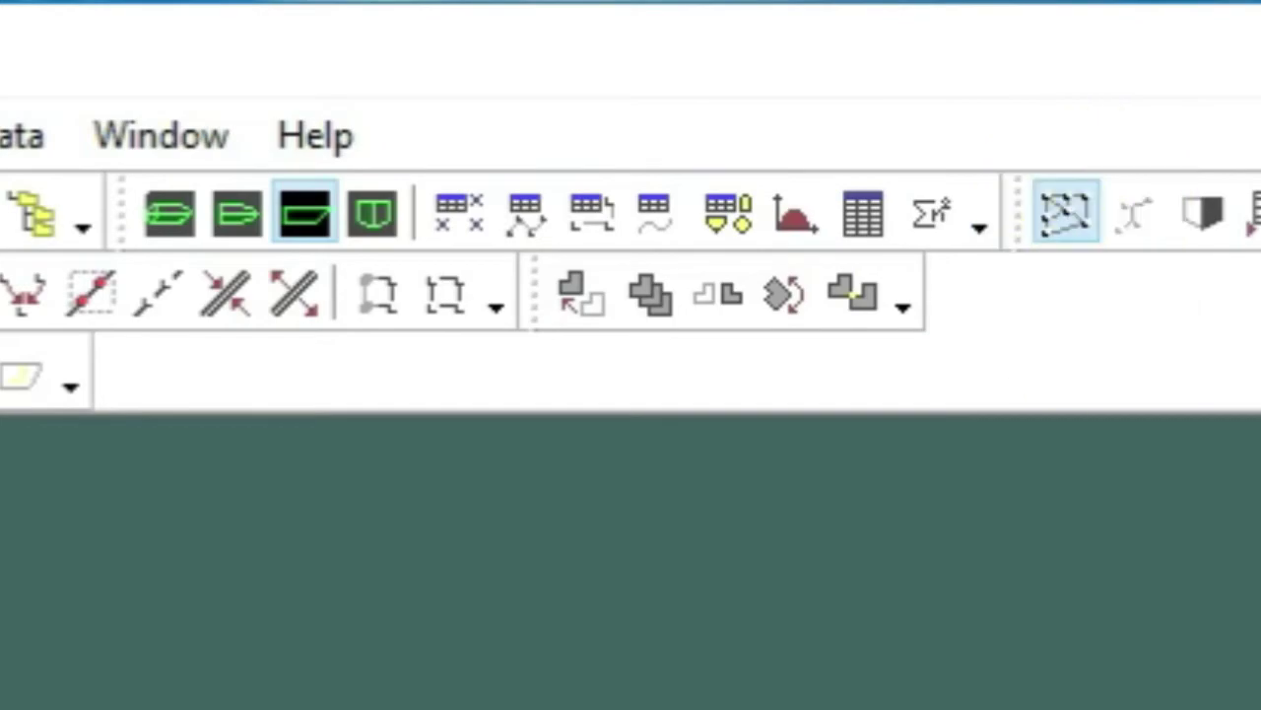
{"action": "scroll", "coordinate": [778, 438], "scroll_direction": "up", "scroll_amount": 1}
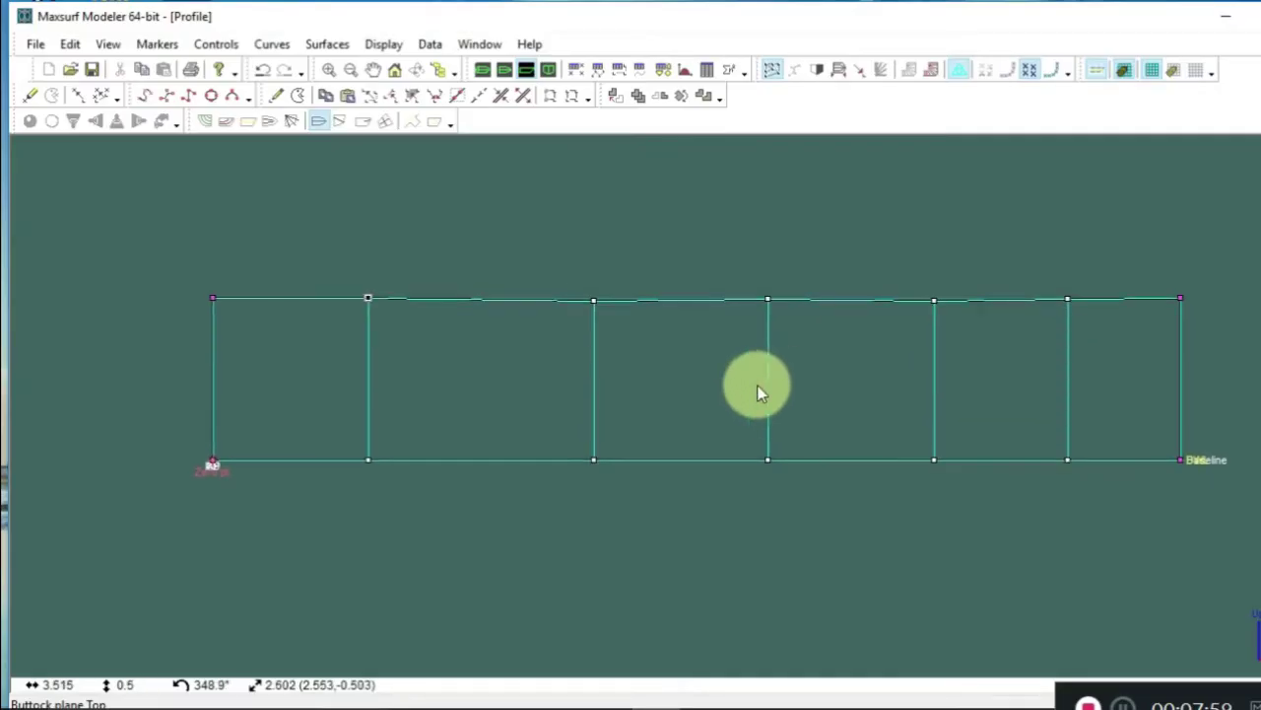
{"action": "scroll", "coordinate": [726, 392], "scroll_direction": "up", "scroll_amount": 1}
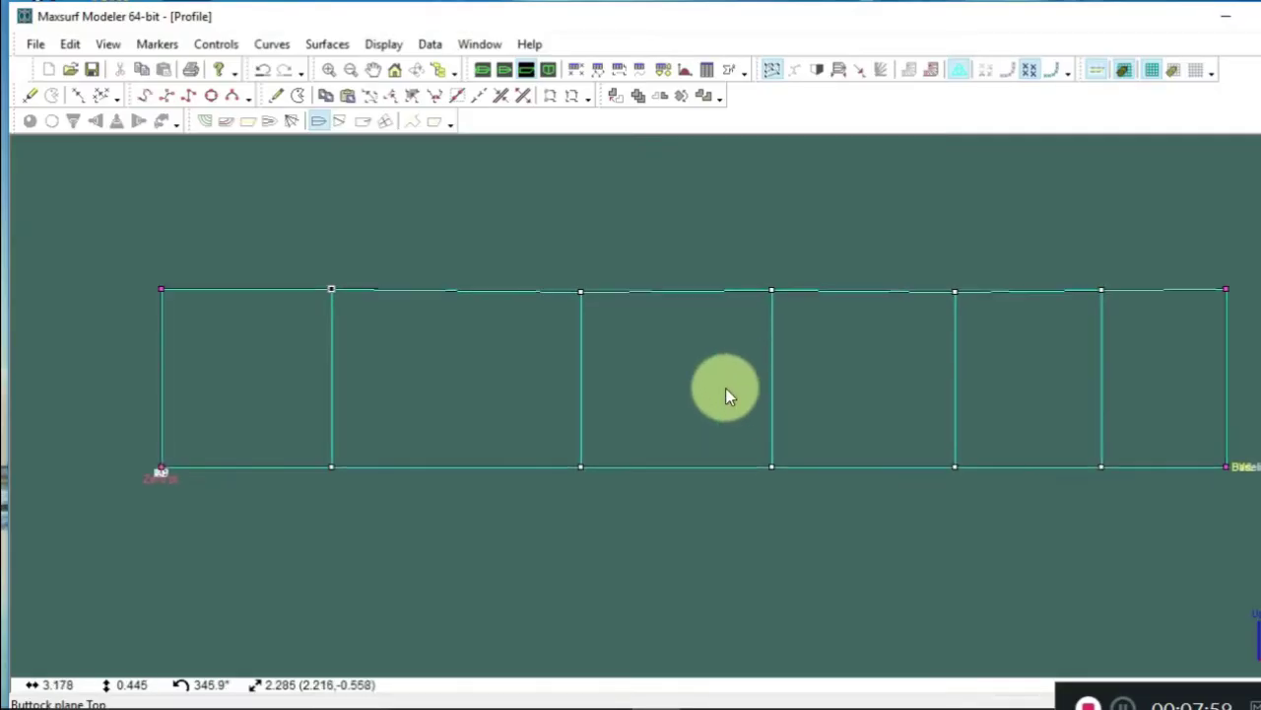
{"action": "scroll", "coordinate": [732, 392], "scroll_direction": "down", "scroll_amount": 3}
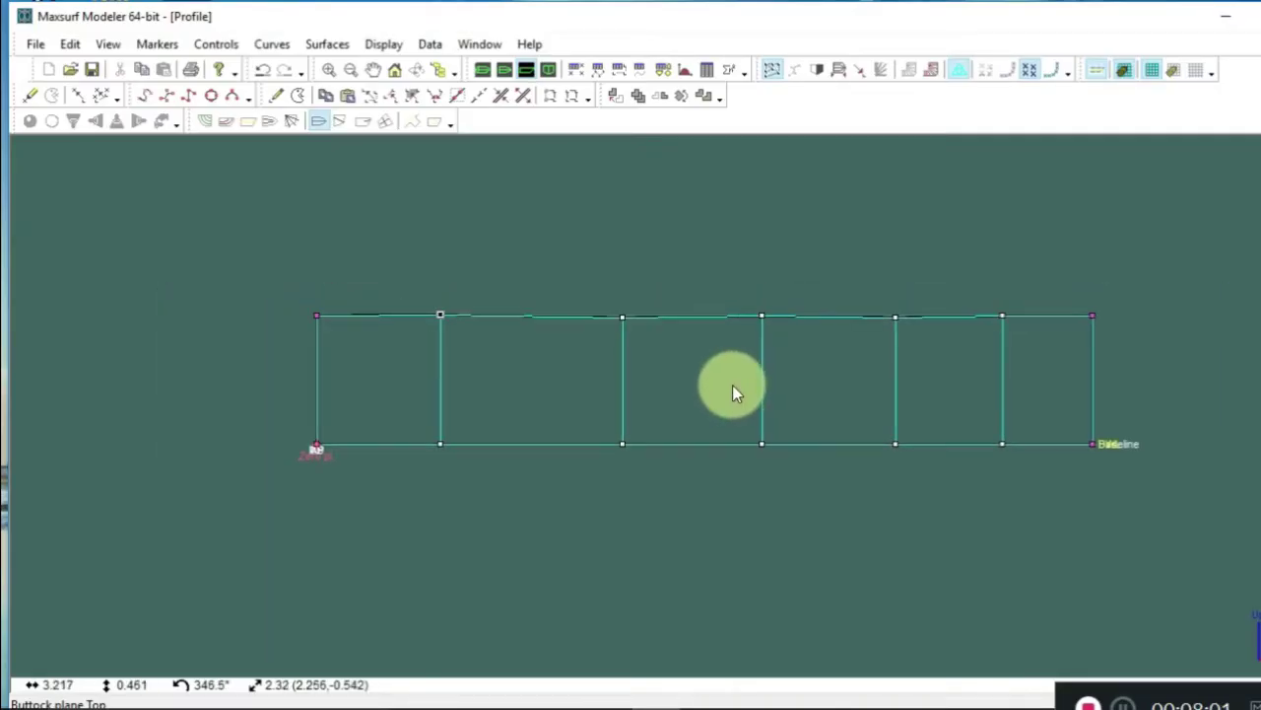
{"action": "scroll", "coordinate": [916, 329], "scroll_direction": "up", "scroll_amount": 2}
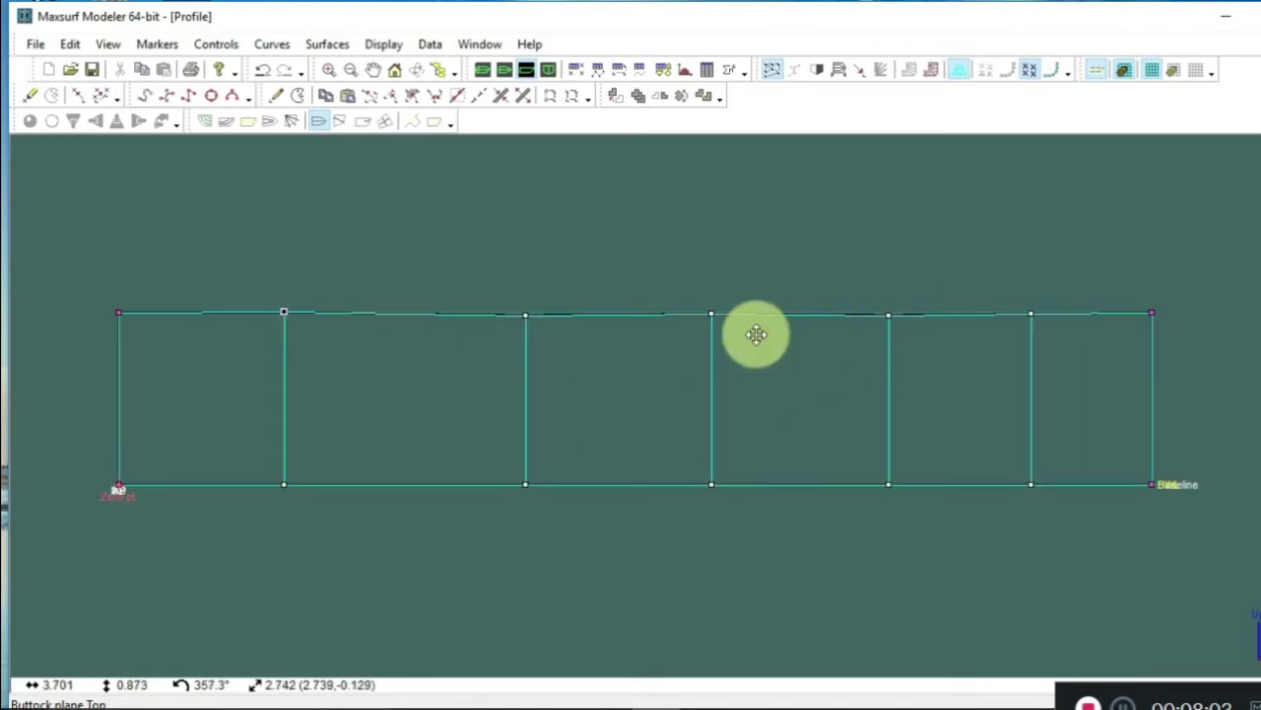
{"action": "left_click_drag", "start_coordinate": [756, 335], "coordinate": [831, 342]}
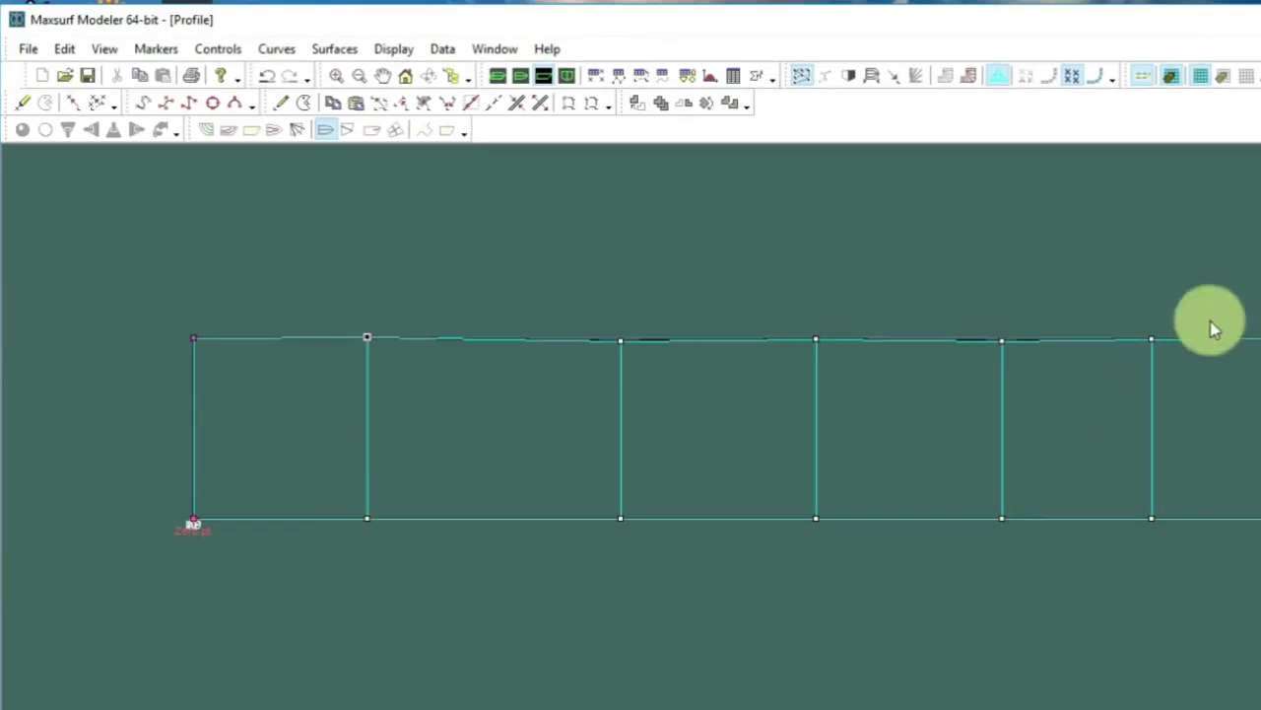
Step: Set the height of all control points along the buttock plane's upper edge to 1 m
{"action": "left_click_drag", "start_coordinate": [296, 333], "coordinate": [148, 293]}
{"action": "left_click_drag", "start_coordinate": [863, 370], "coordinate": [1260, 375]}
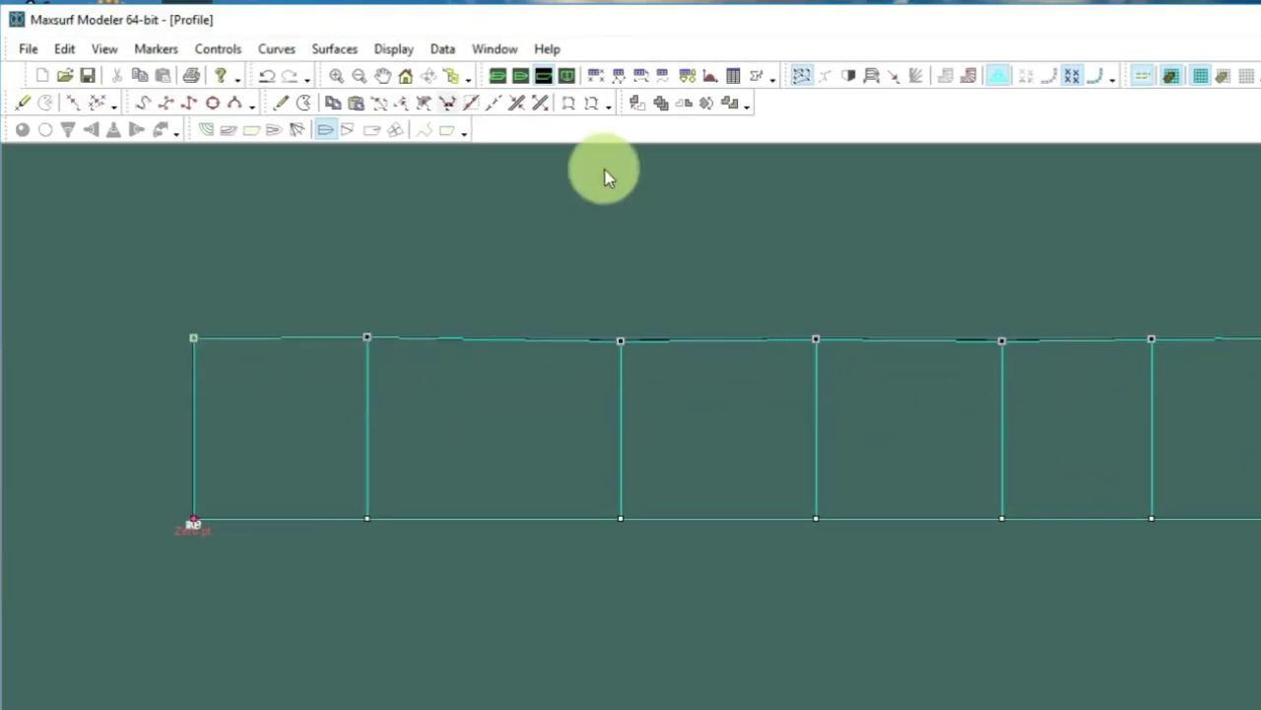
{"action": "left_click", "coordinate": [220, 50]}
{"action": "left_click", "coordinate": [271, 568]}
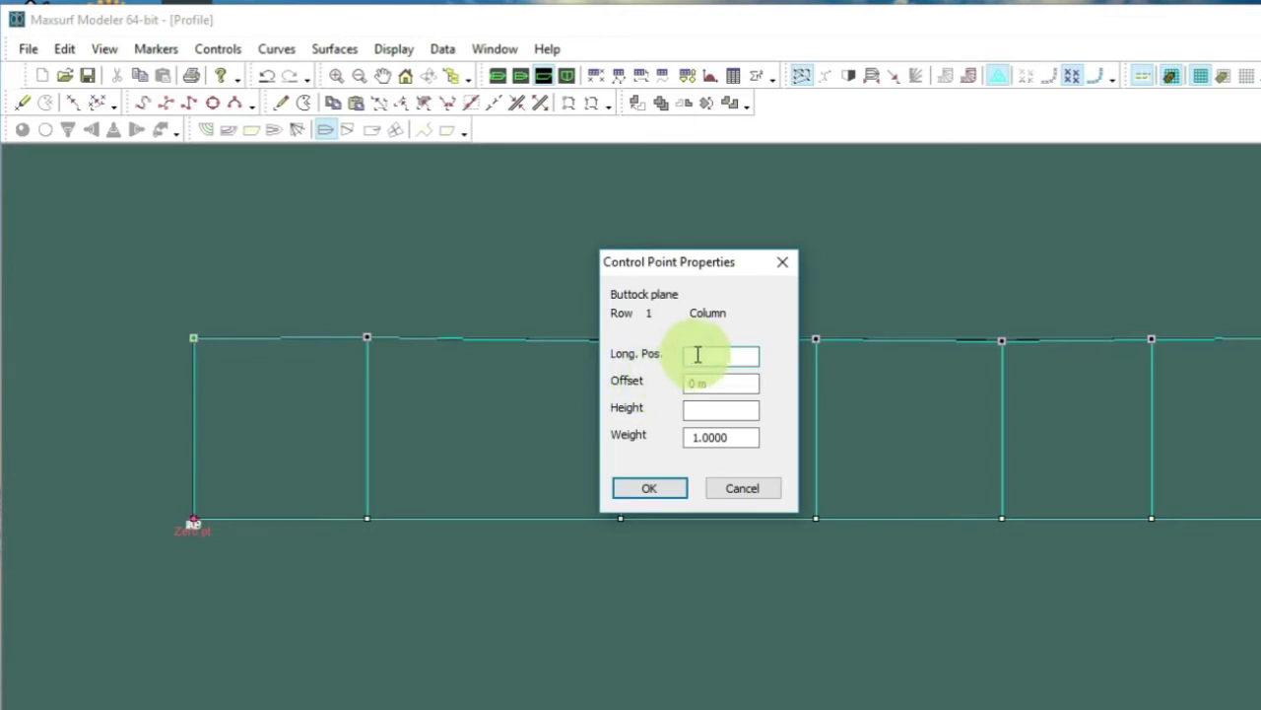
{"action": "left_click", "coordinate": [696, 411]}
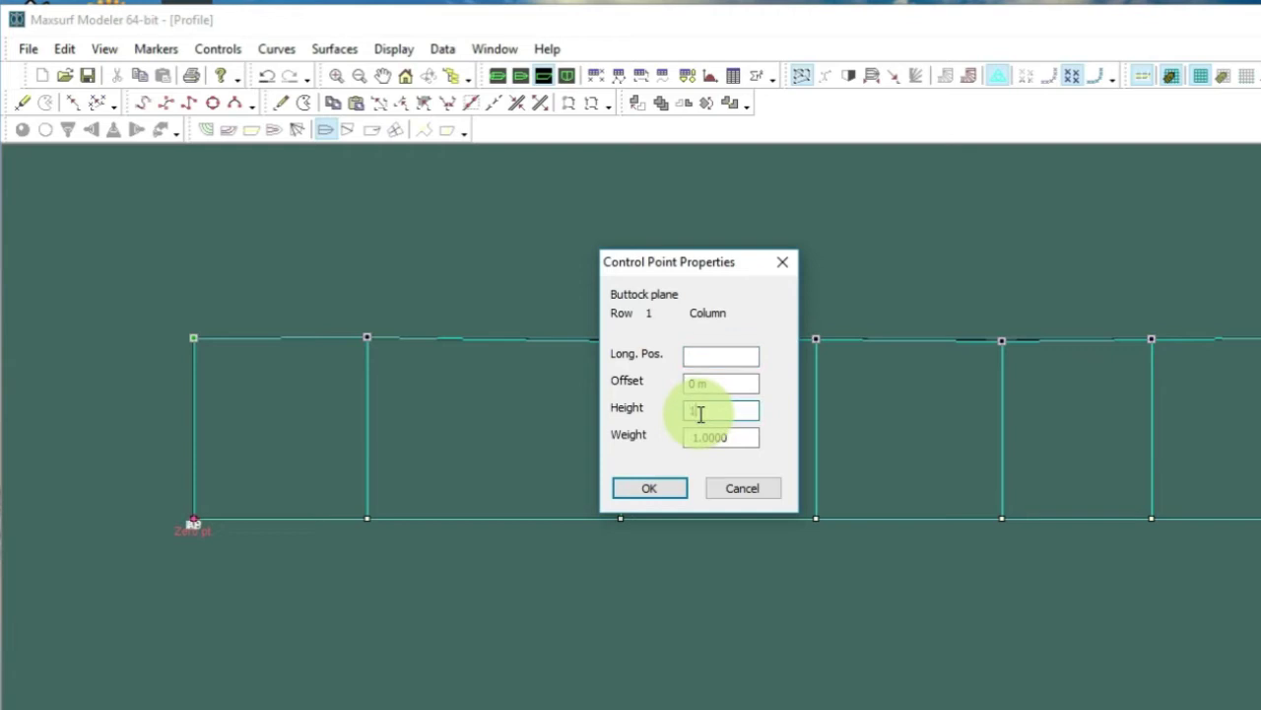
{"action": "type", "text": "1"}
{"action": "left_click", "coordinate": [674, 490]}
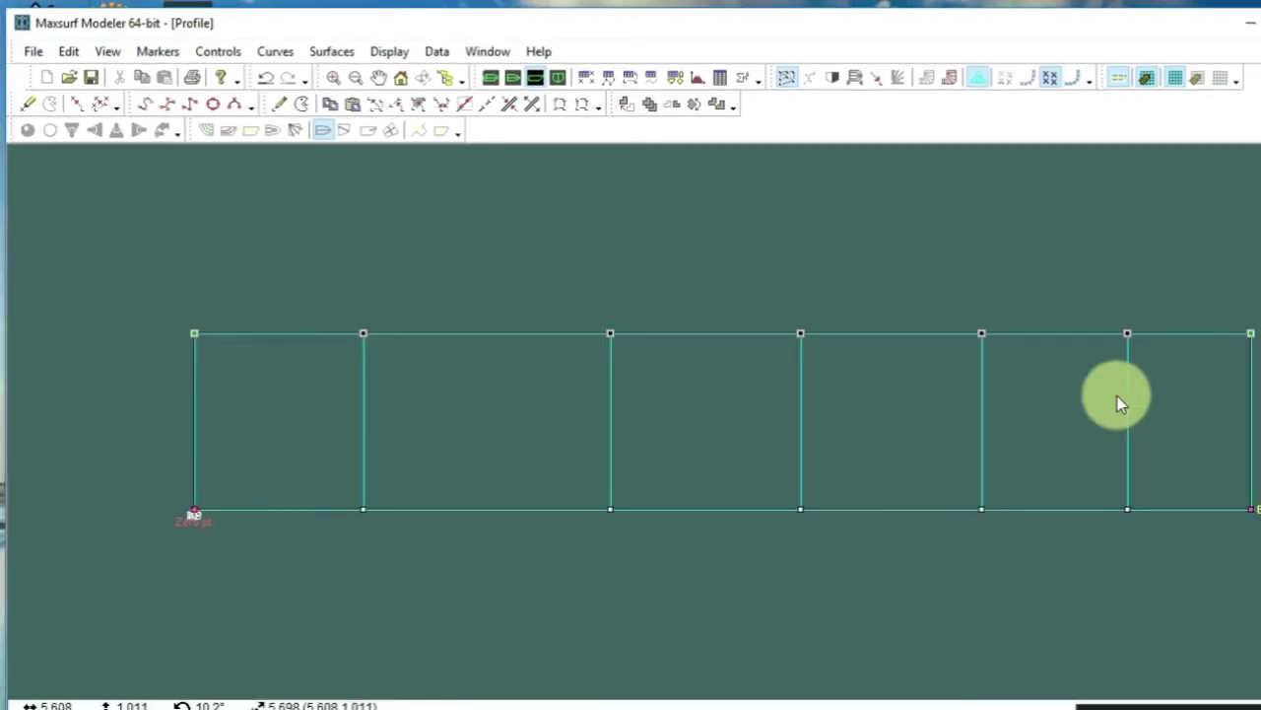
Step: Duplicate the buttock plane surface once with a vertical spacing of 1.3 m
{"action": "scroll", "coordinate": [1073, 451], "scroll_direction": "down", "scroll_amount": 2}
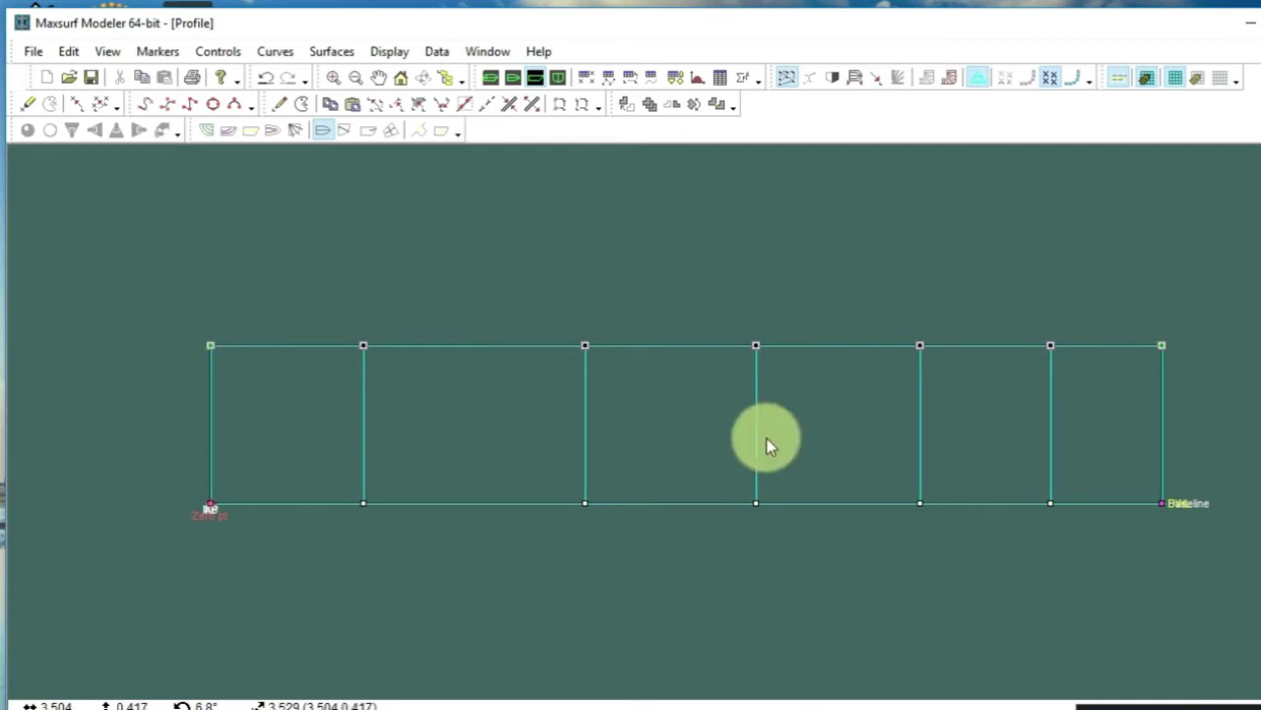
{"action": "scroll", "coordinate": [767, 438], "scroll_direction": "down", "scroll_amount": 1}
{"action": "left_click", "coordinate": [328, 51]}
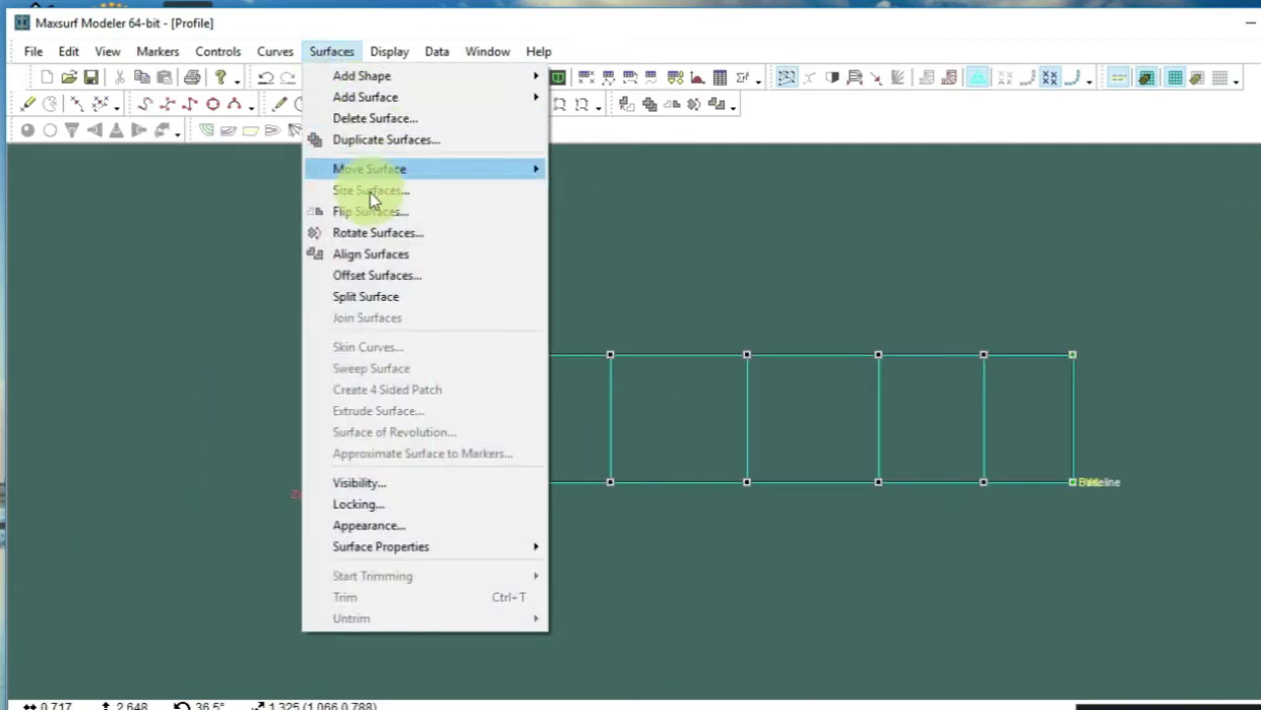
{"action": "left_click", "coordinate": [372, 143]}
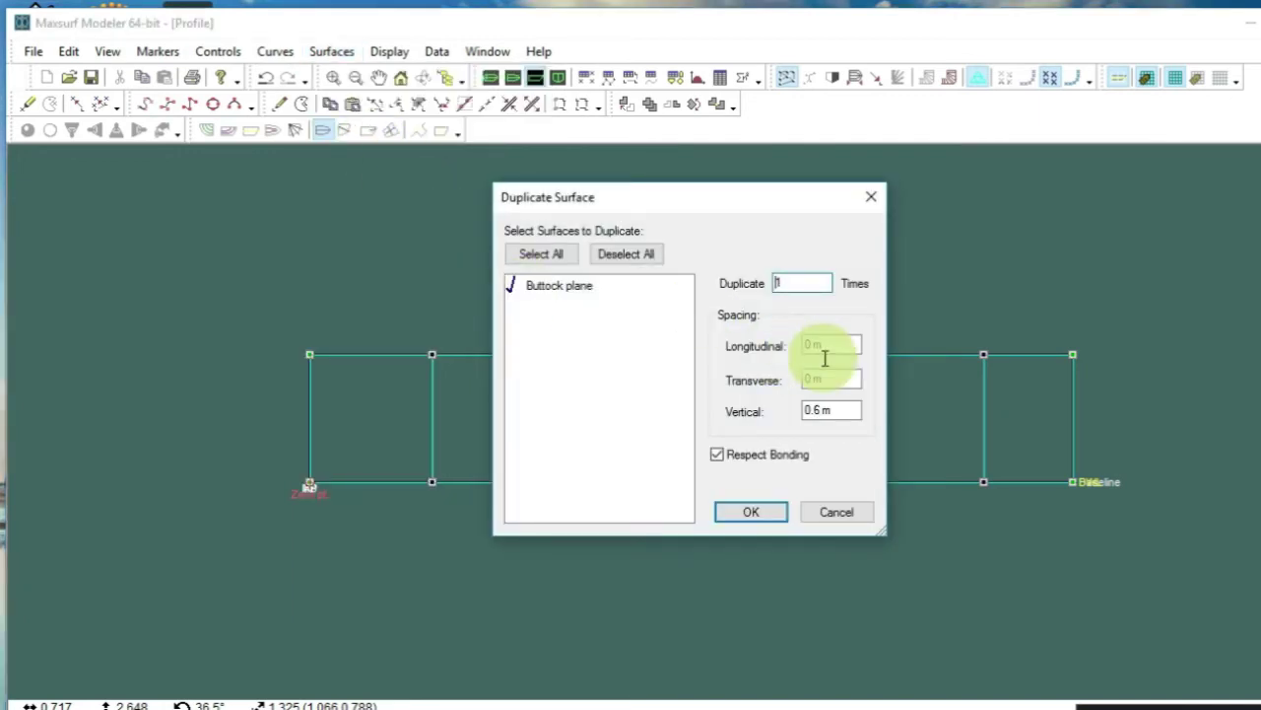
{"action": "double_click", "coordinate": [835, 414]}
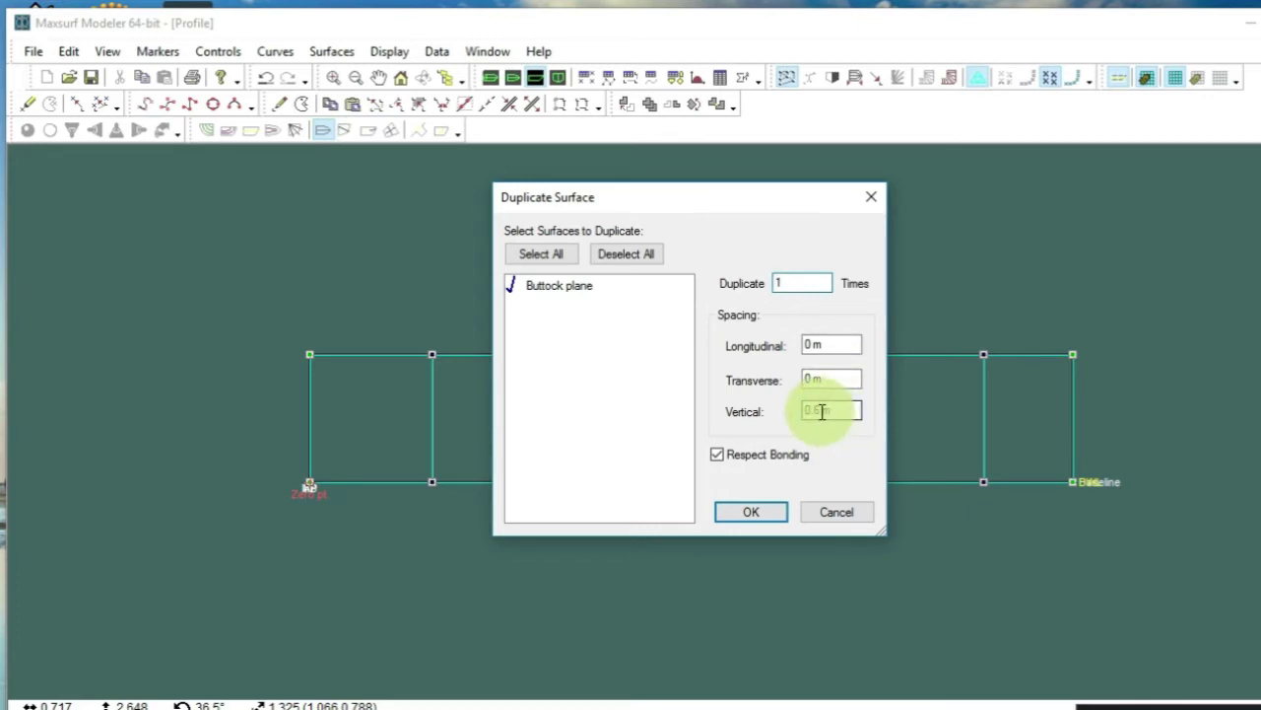
{"action": "left_click_drag", "start_coordinate": [822, 412], "coordinate": [788, 410]}
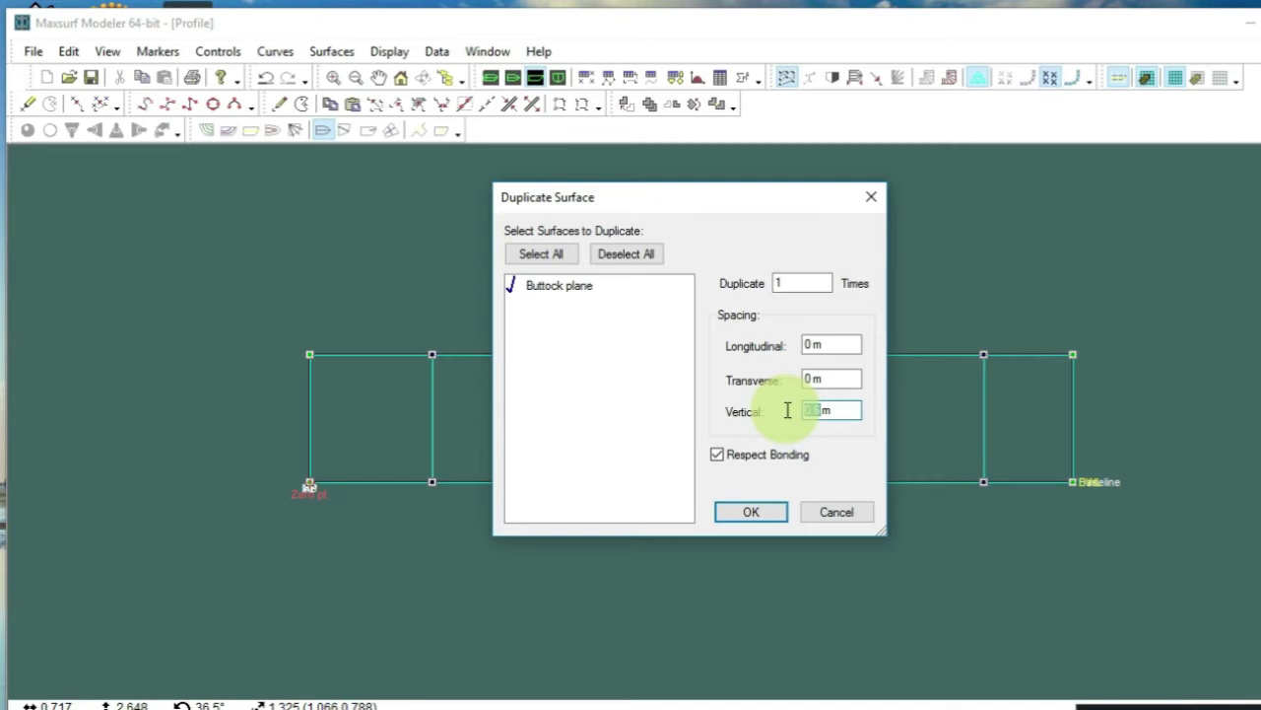
{"action": "type", "text": "1.3"}
{"action": "key", "text": "Return"}
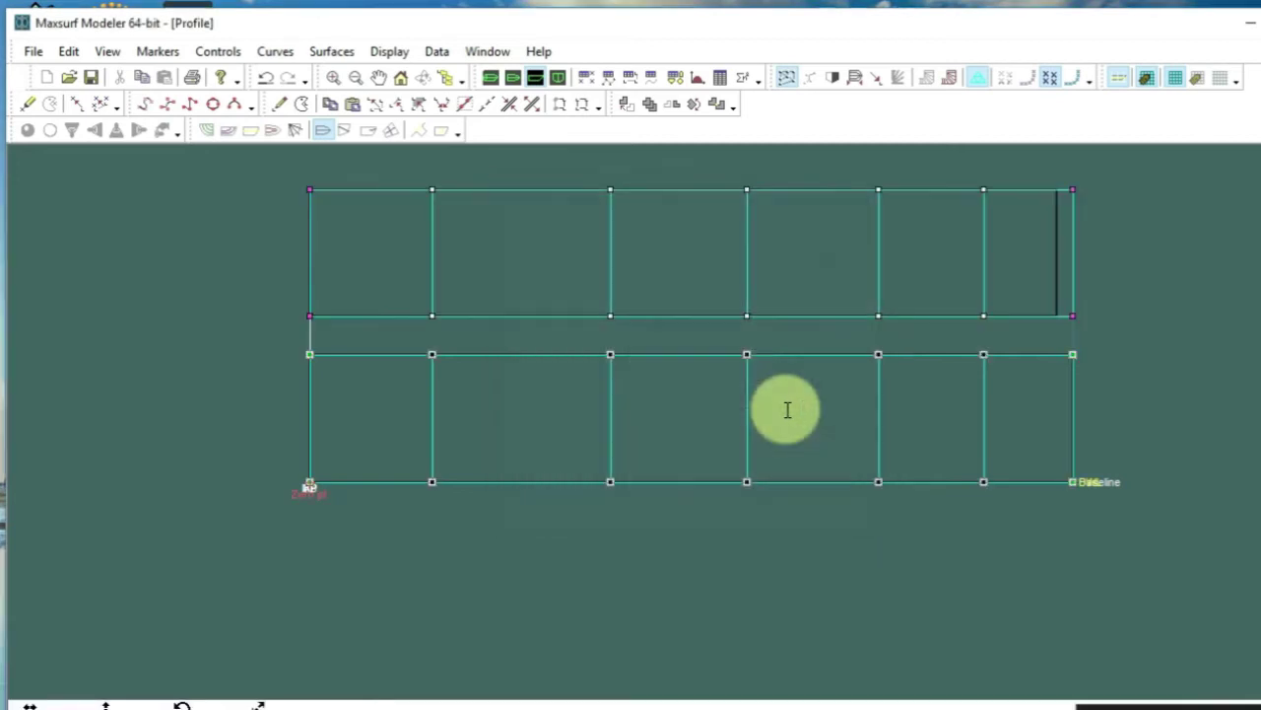
Step: Bond the lower edge of the copied buttock plane to the upper edge of the original with C0 continuity
{"action": "scroll", "coordinate": [778, 374], "scroll_direction": "up", "scroll_amount": 1}
{"action": "middle_click_drag", "start_coordinate": [856, 375], "coordinate": [910, 566]}
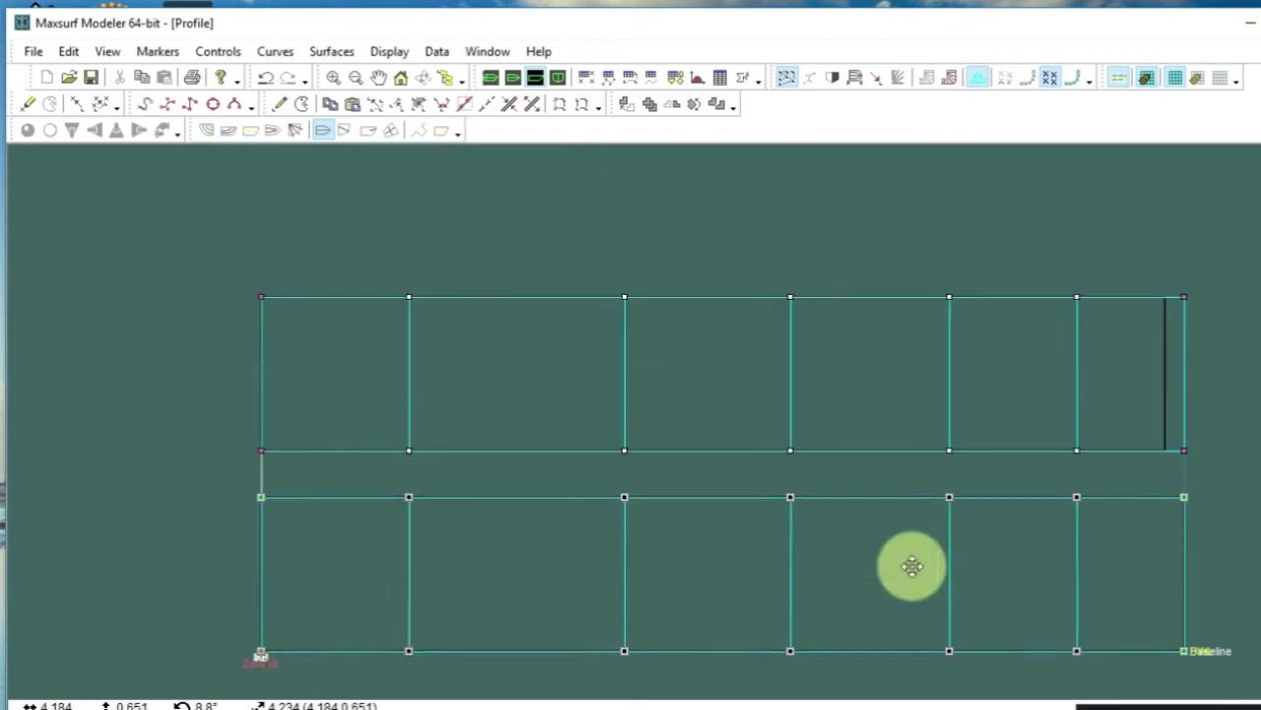
{"action": "scroll", "coordinate": [795, 474], "scroll_direction": "down", "scroll_amount": 2}
{"action": "middle_click_drag", "start_coordinate": [743, 412], "coordinate": [766, 428]}
{"action": "scroll", "coordinate": [709, 424], "scroll_direction": "up", "scroll_amount": 1}
{"action": "middle_click_drag", "start_coordinate": [667, 417], "coordinate": [651, 442]}
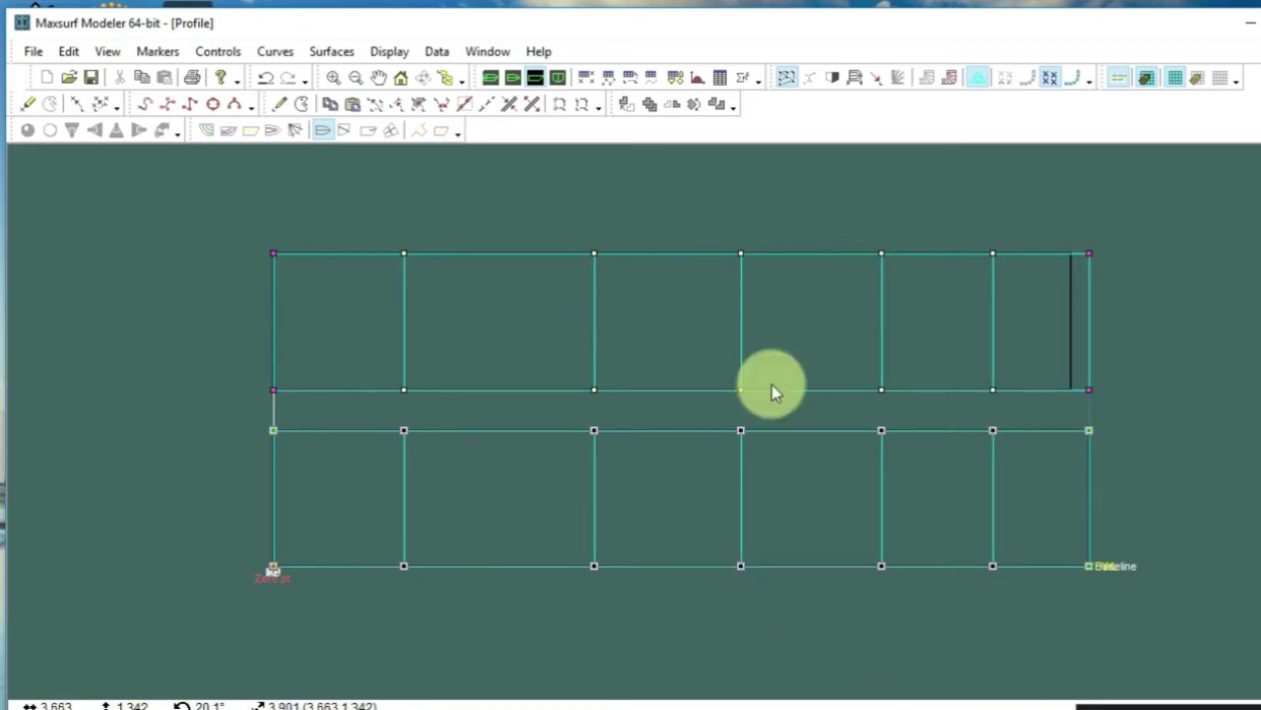
{"action": "left_click_drag", "start_coordinate": [767, 378], "coordinate": [709, 474]}
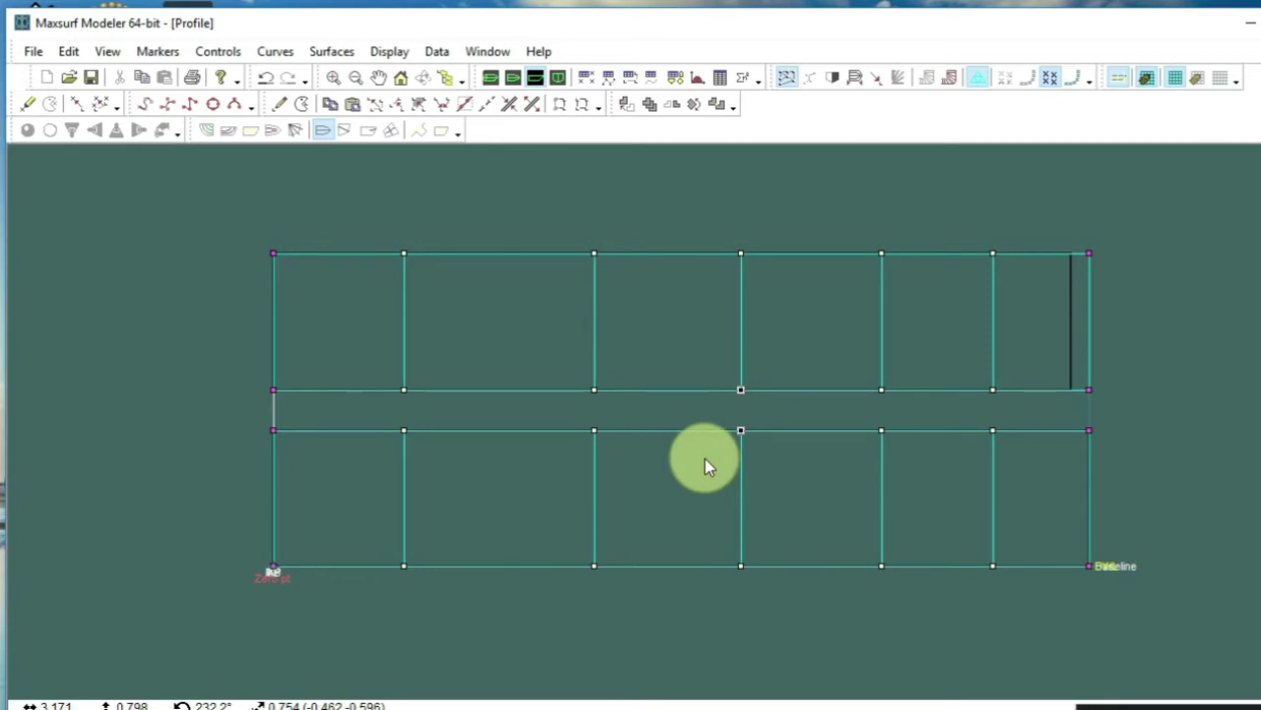
{"action": "left_click", "coordinate": [504, 103]}
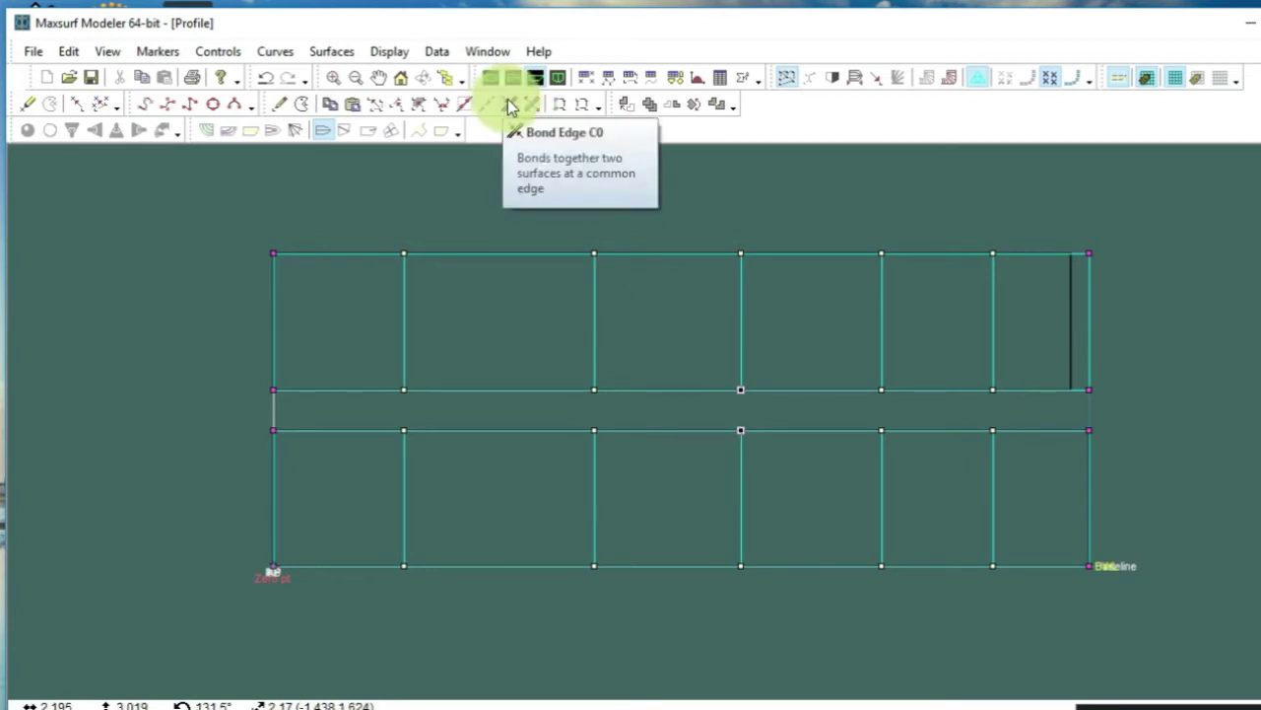
{"action": "left_click", "coordinate": [508, 103]}
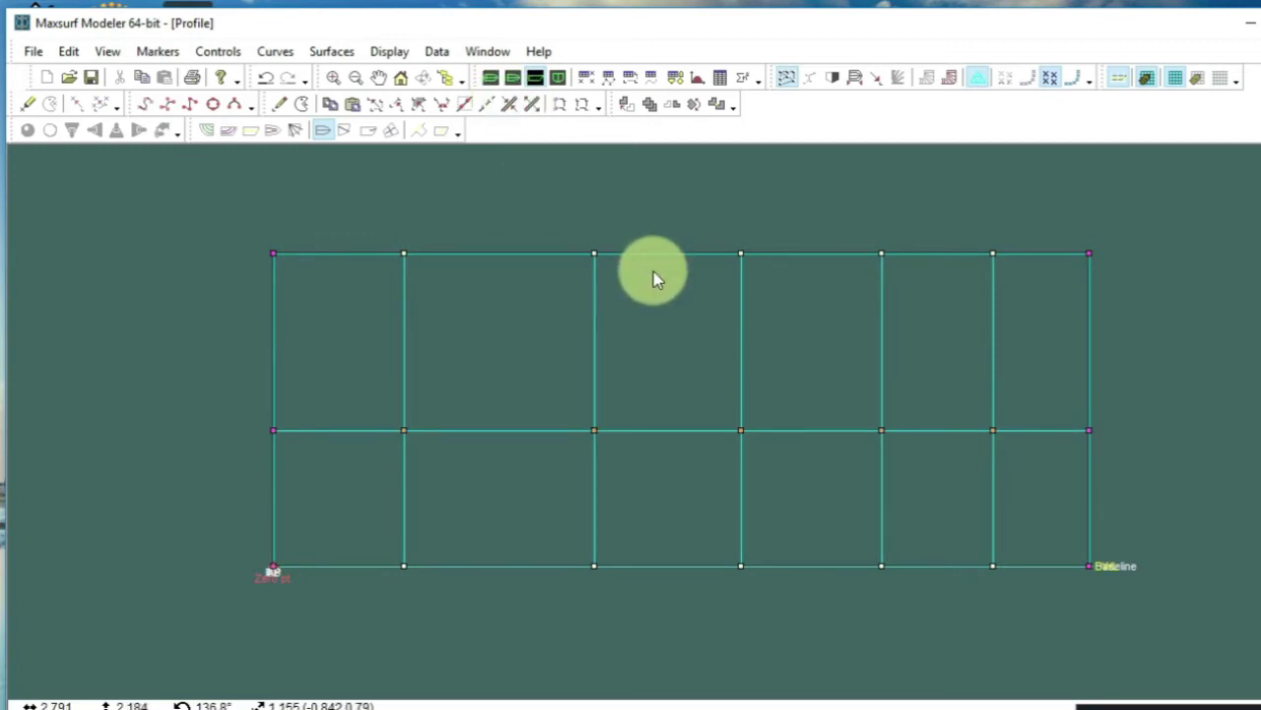
Step: Set the height of all control points along the copied plane's upper edge to 2 m
{"action": "middle_click_drag", "start_coordinate": [654, 271], "coordinate": [704, 343]}
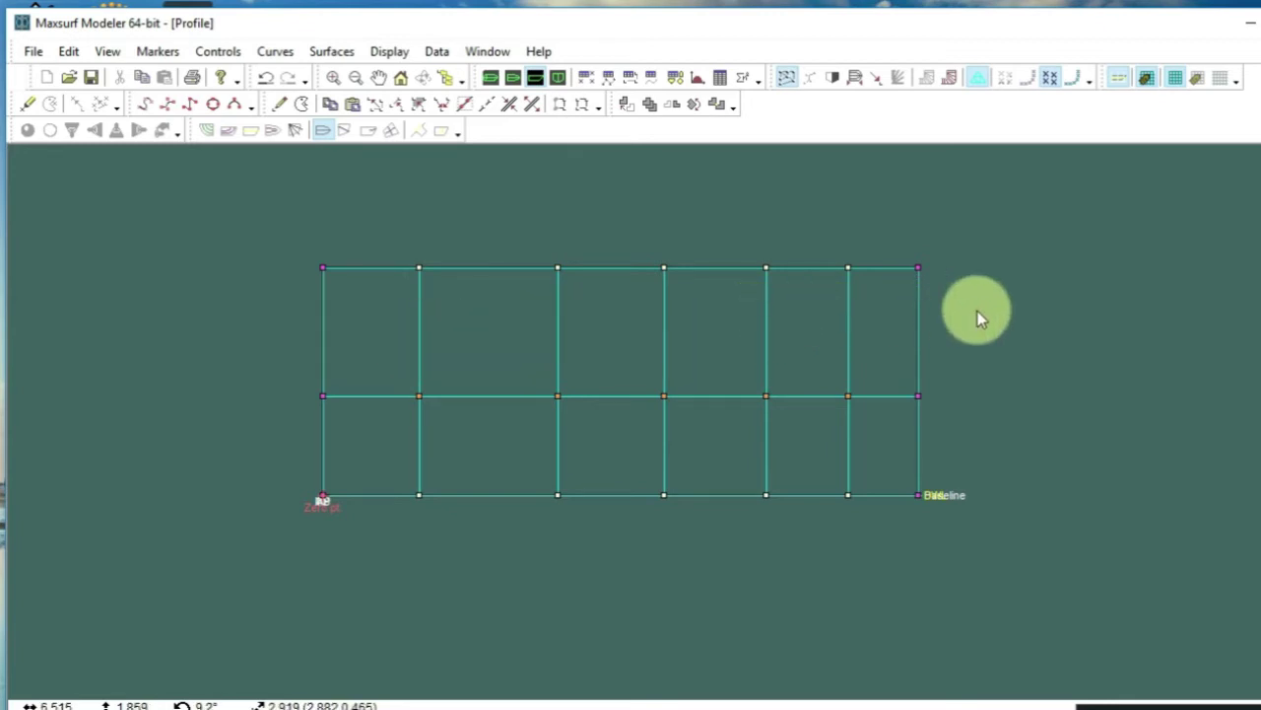
{"action": "left_click_drag", "start_coordinate": [978, 315], "coordinate": [233, 234]}
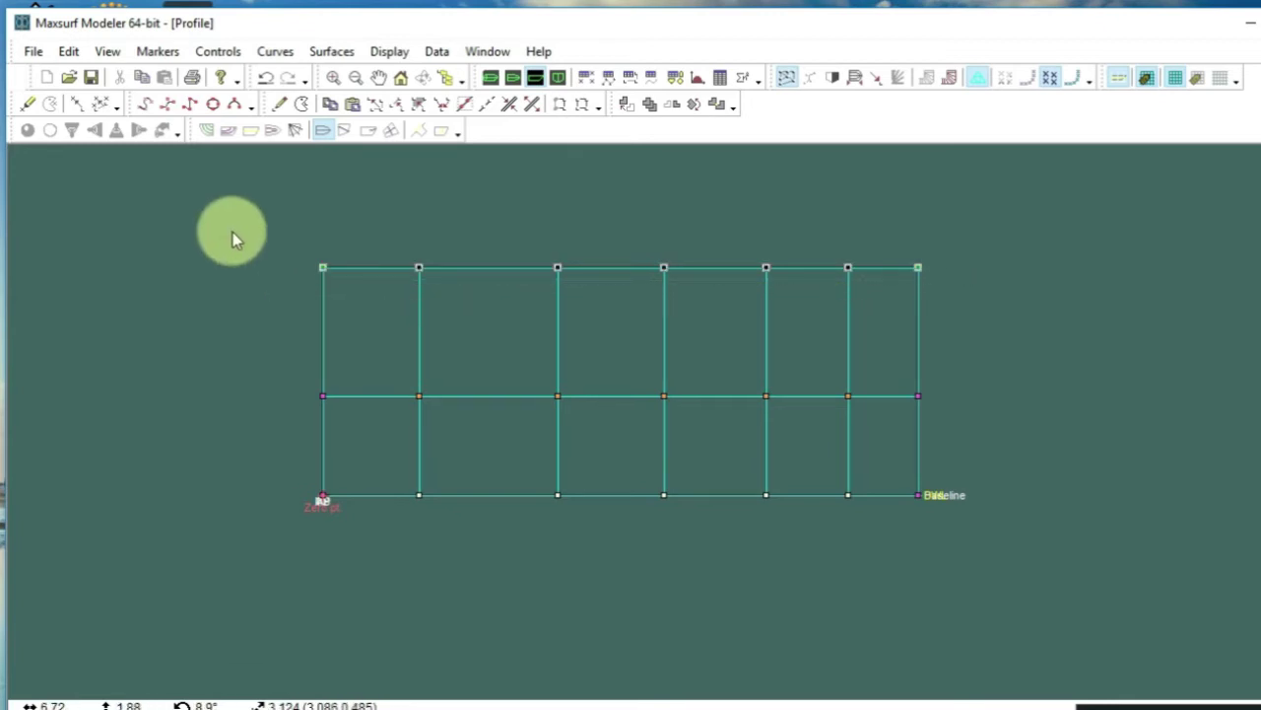
{"action": "left_click", "coordinate": [218, 59]}
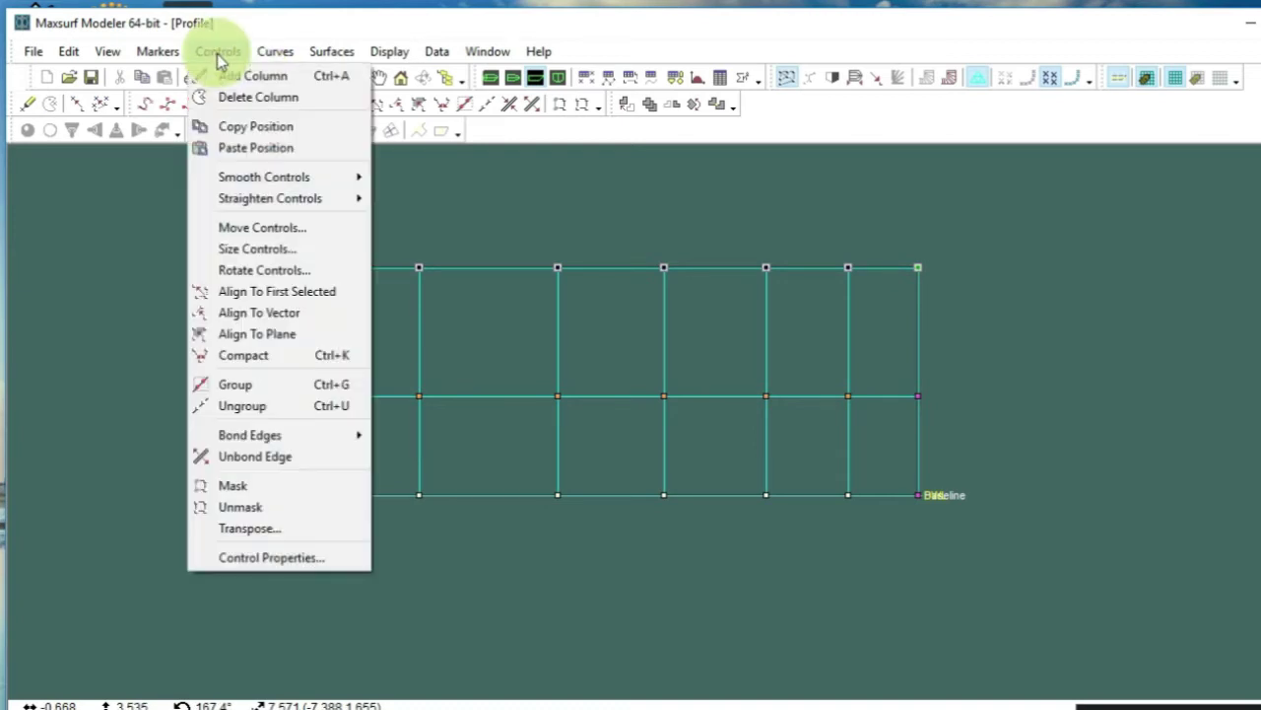
{"action": "left_click", "coordinate": [272, 560]}
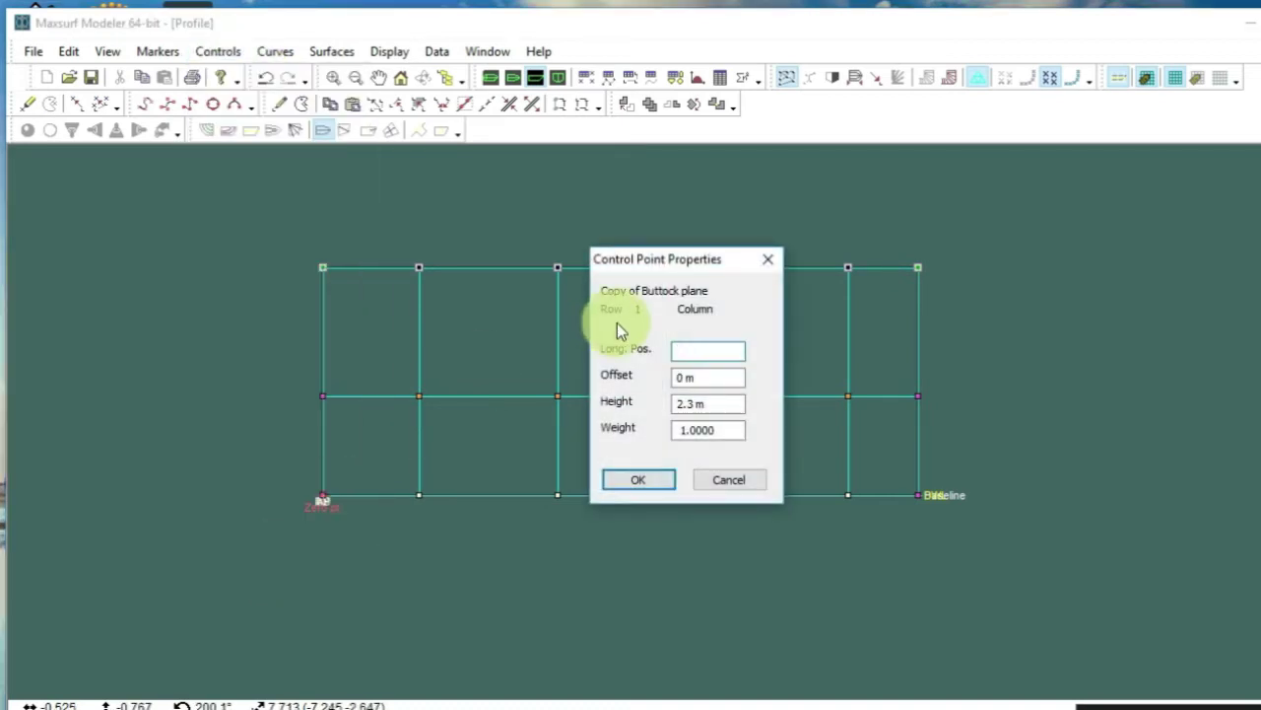
{"action": "double_click", "coordinate": [696, 404]}
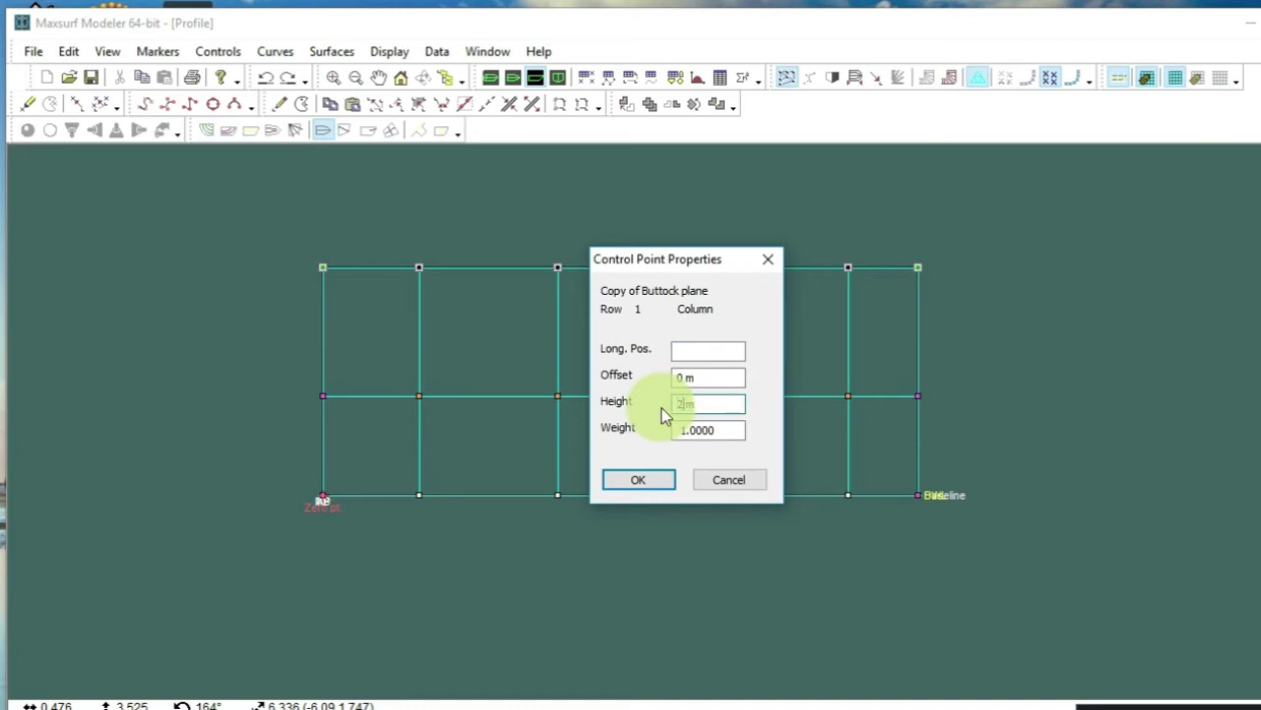
{"action": "key", "text": "Return"}
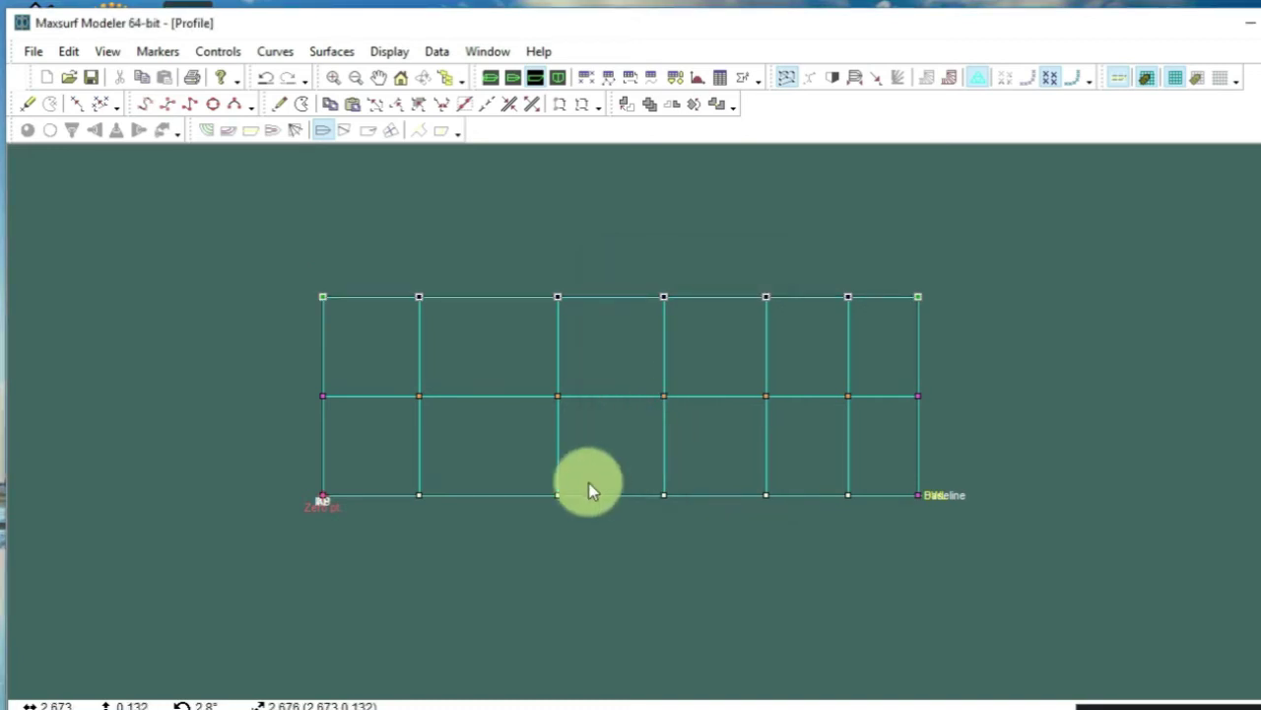
Step: In the Body Plan view, move the bonded middle row of control points outward to starboard and down to form the chine
{"action": "scroll", "coordinate": [804, 379], "scroll_direction": "up", "scroll_amount": 2}
{"action": "middle_click_drag", "start_coordinate": [816, 392], "coordinate": [1031, 356]}
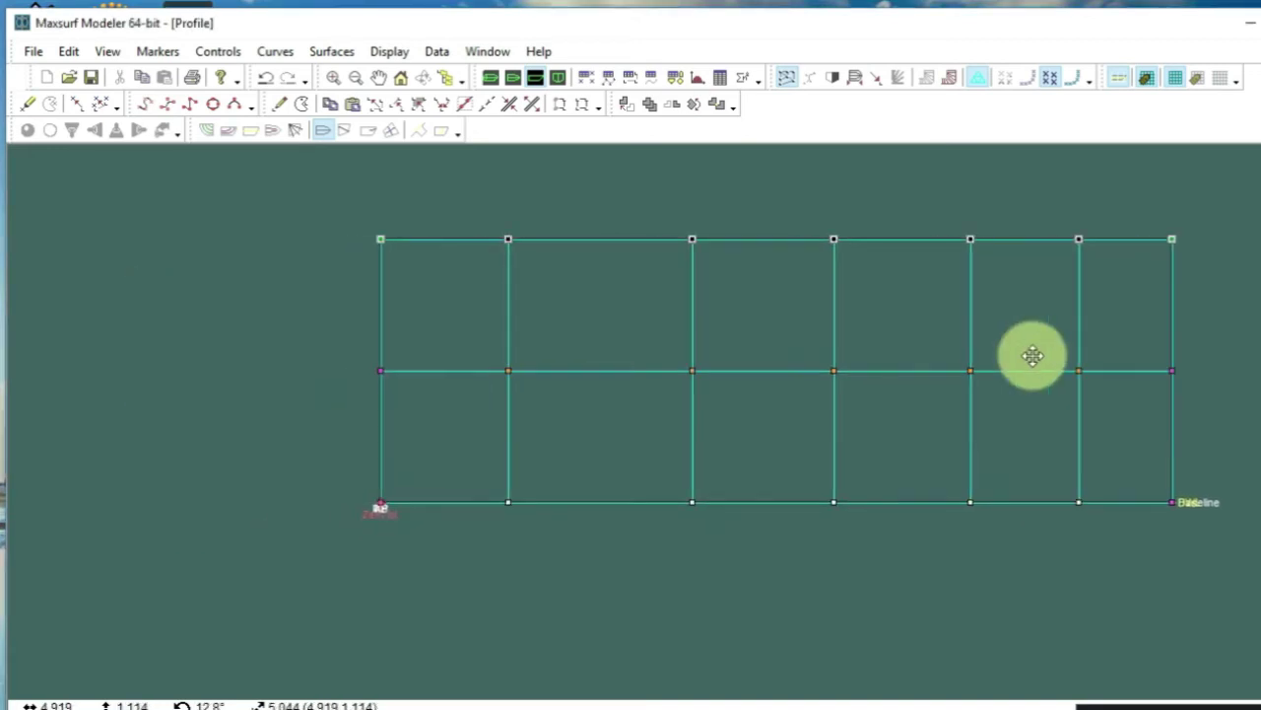
{"action": "scroll", "coordinate": [772, 450], "scroll_direction": "down", "scroll_amount": 3}
{"action": "scroll", "coordinate": [996, 404], "scroll_direction": "up", "scroll_amount": 3}
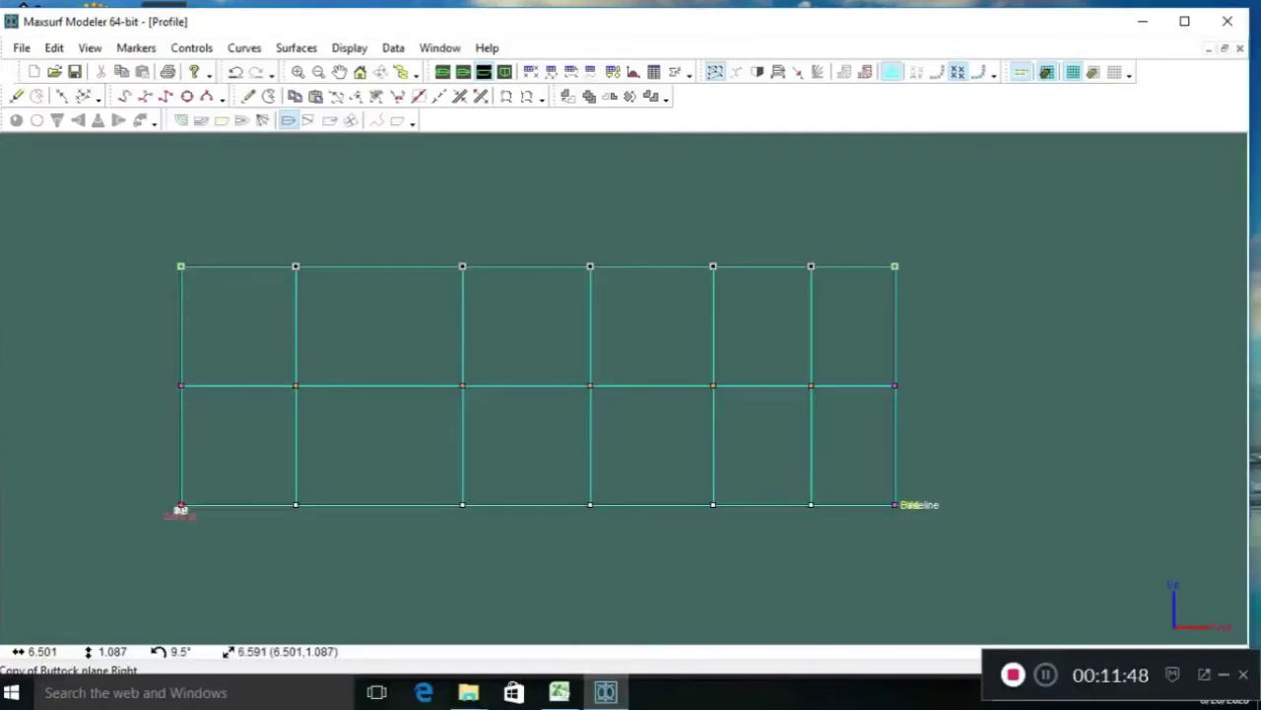
{"action": "left_click", "coordinate": [505, 71]}
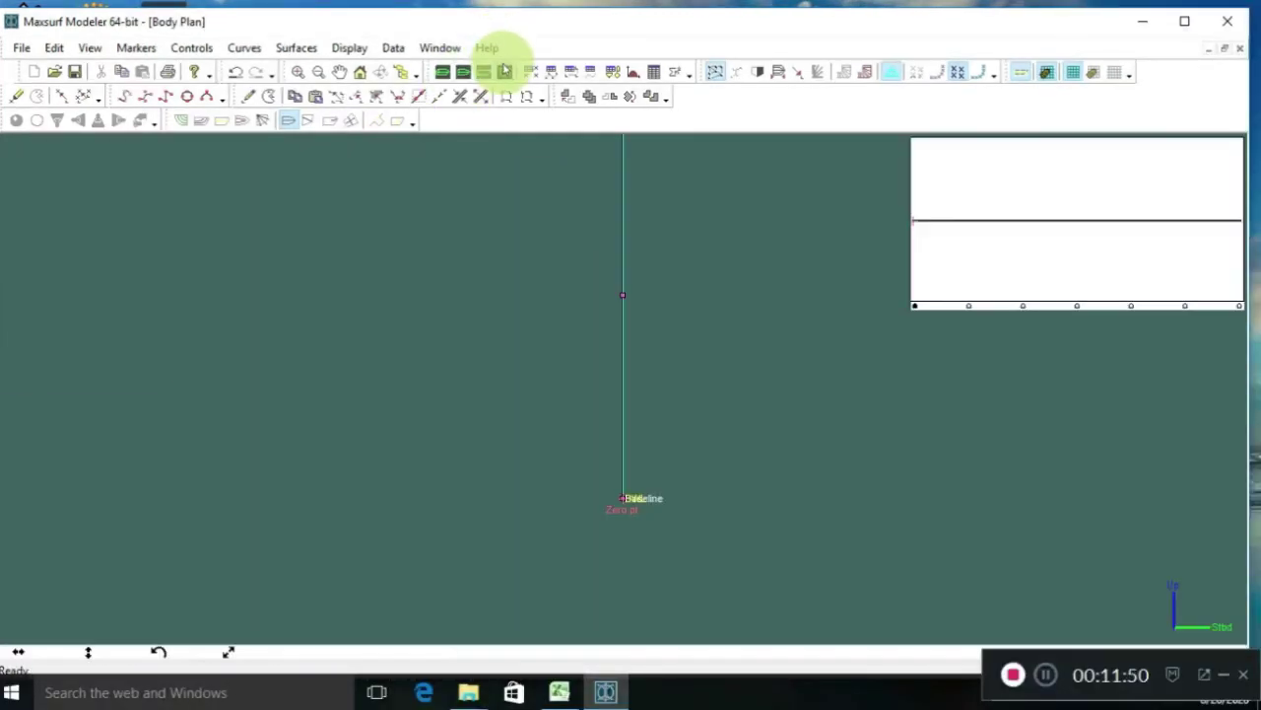
{"action": "scroll", "coordinate": [760, 318], "scroll_direction": "down", "scroll_amount": 1}
{"action": "middle_click_drag", "start_coordinate": [760, 319], "coordinate": [709, 385]}
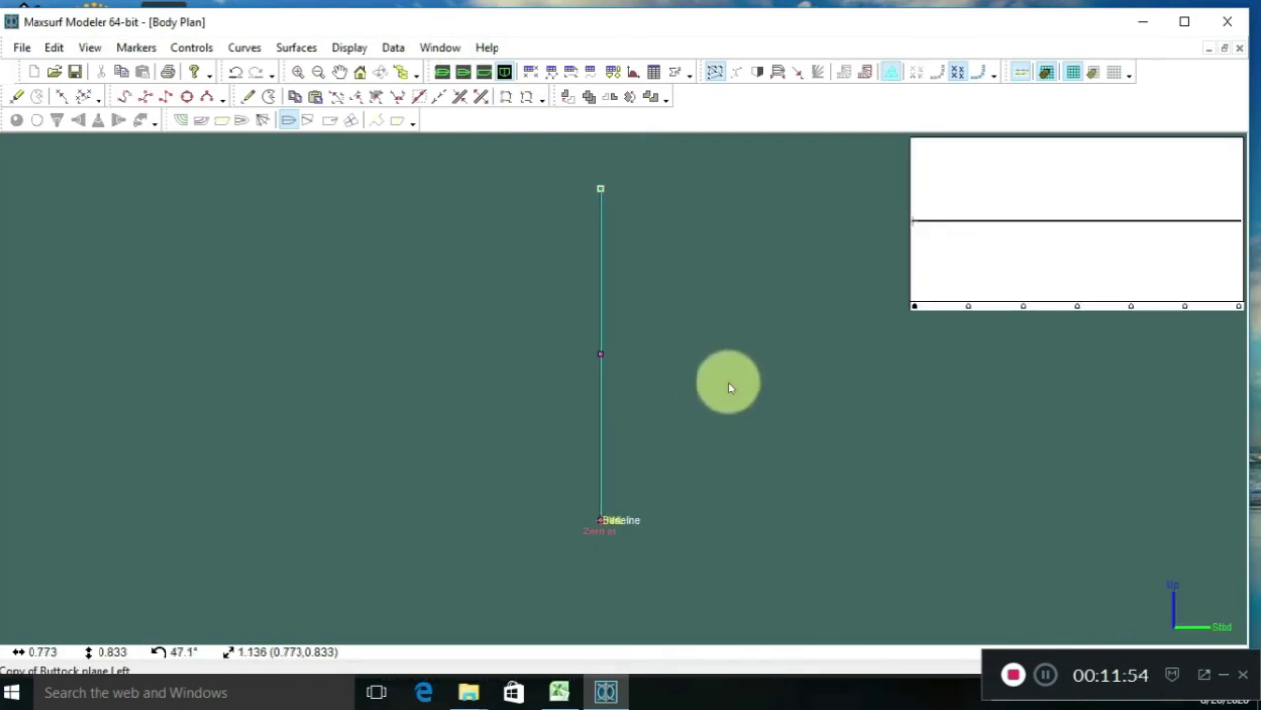
{"action": "mouse_move", "coordinate": [725, 439]}
{"action": "left_mouse_down"}
{"action": "mouse_move", "coordinate": [489, 315]}
{"action": "mouse_move", "coordinate": [516, 325]}
{"action": "left_mouse_up"}
{"action": "left_click_drag", "start_coordinate": [600, 354], "coordinate": [769, 467]}
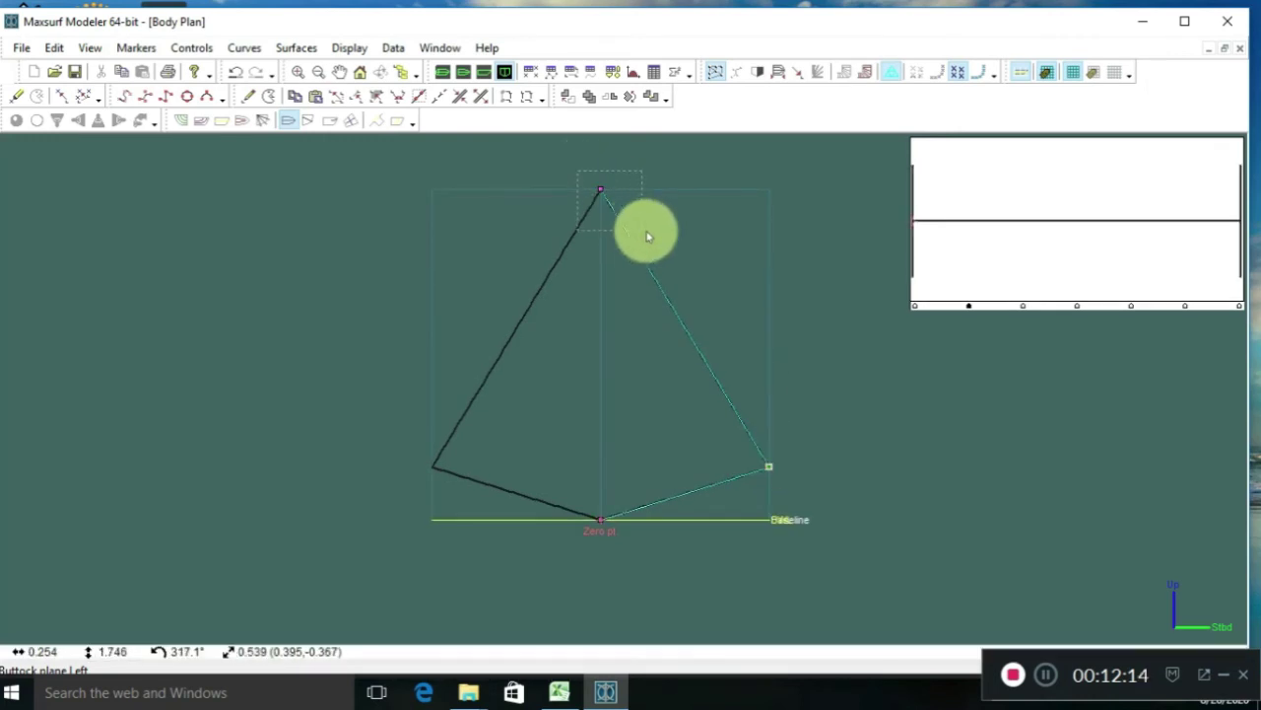
Step: In the Body Plan view, move the row of control points along the upper edge outward to starboard, past the chine
{"action": "left_click_drag", "start_coordinate": [600, 190], "coordinate": [822, 229]}
{"action": "scroll", "coordinate": [816, 366], "scroll_direction": "up", "scroll_amount": 1}
{"action": "middle_click_drag", "start_coordinate": [868, 411], "coordinate": [738, 424]}
{"action": "scroll", "coordinate": [741, 428], "scroll_direction": "down", "scroll_amount": 2}
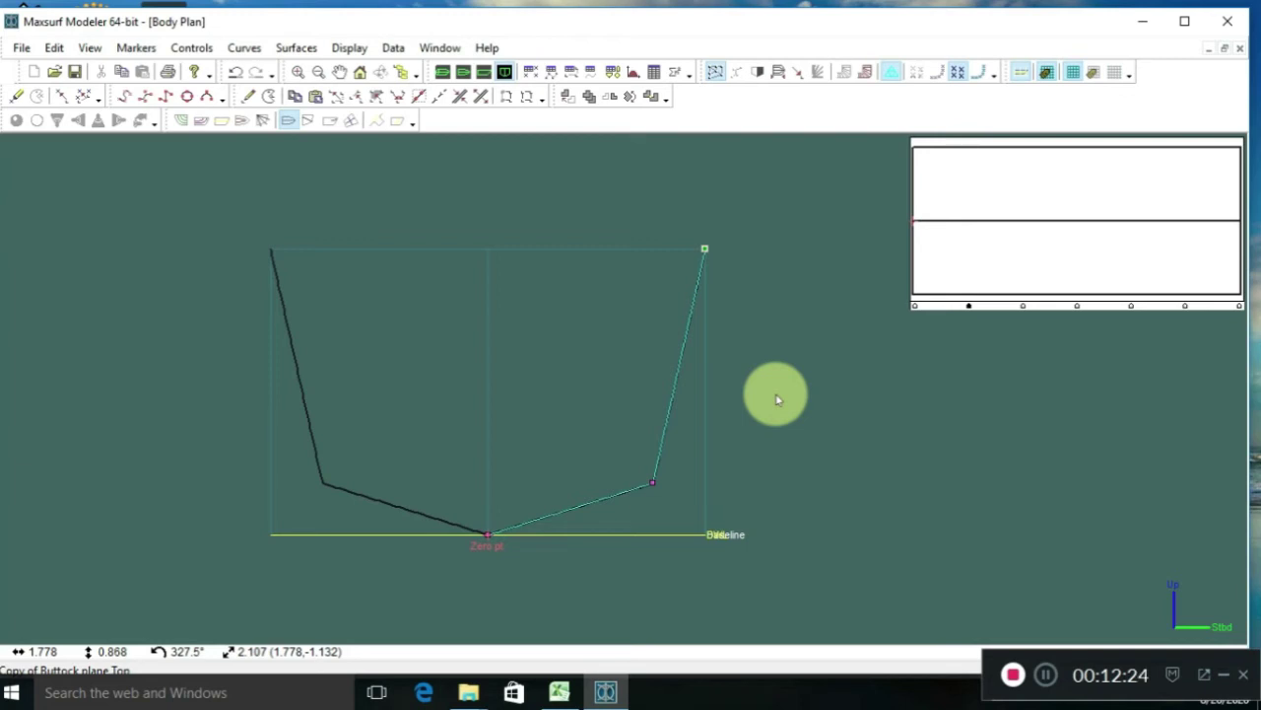
Step: Set the height of all control points in the chine row to 0.25 m
{"action": "scroll", "coordinate": [657, 433], "scroll_direction": "up", "scroll_amount": 2}
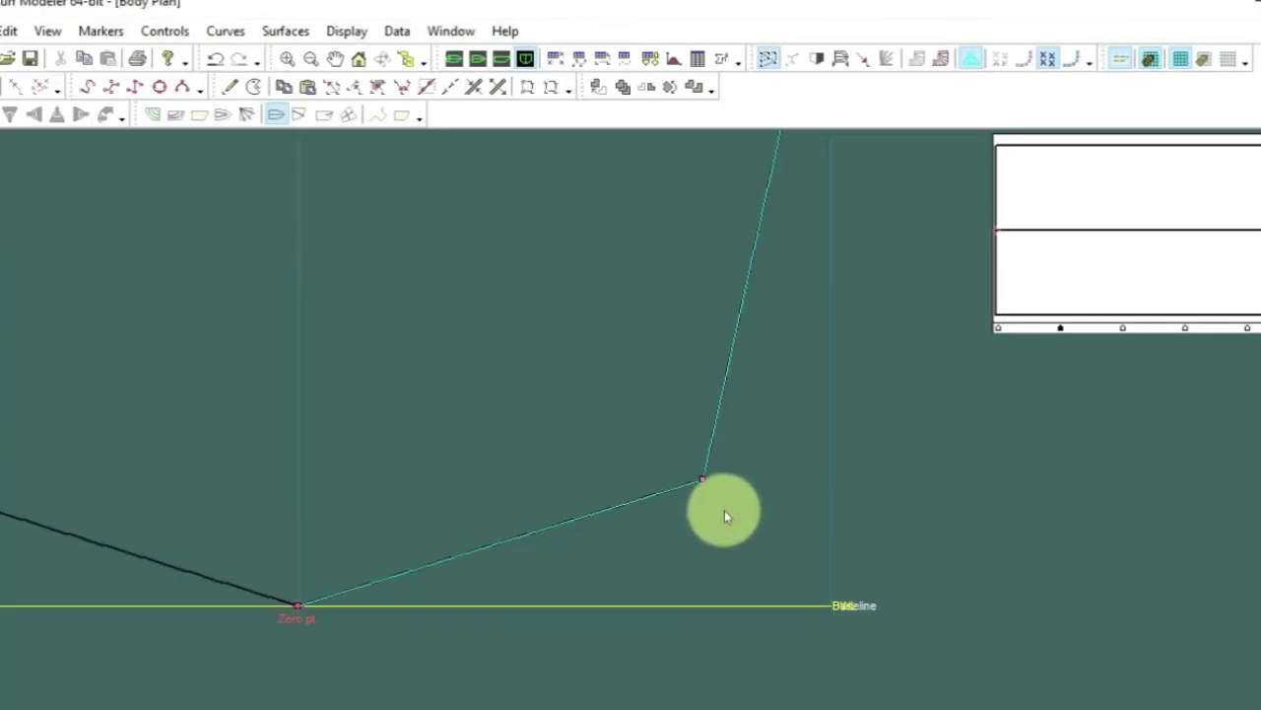
{"action": "scroll", "coordinate": [724, 510], "scroll_direction": "down", "scroll_amount": 1}
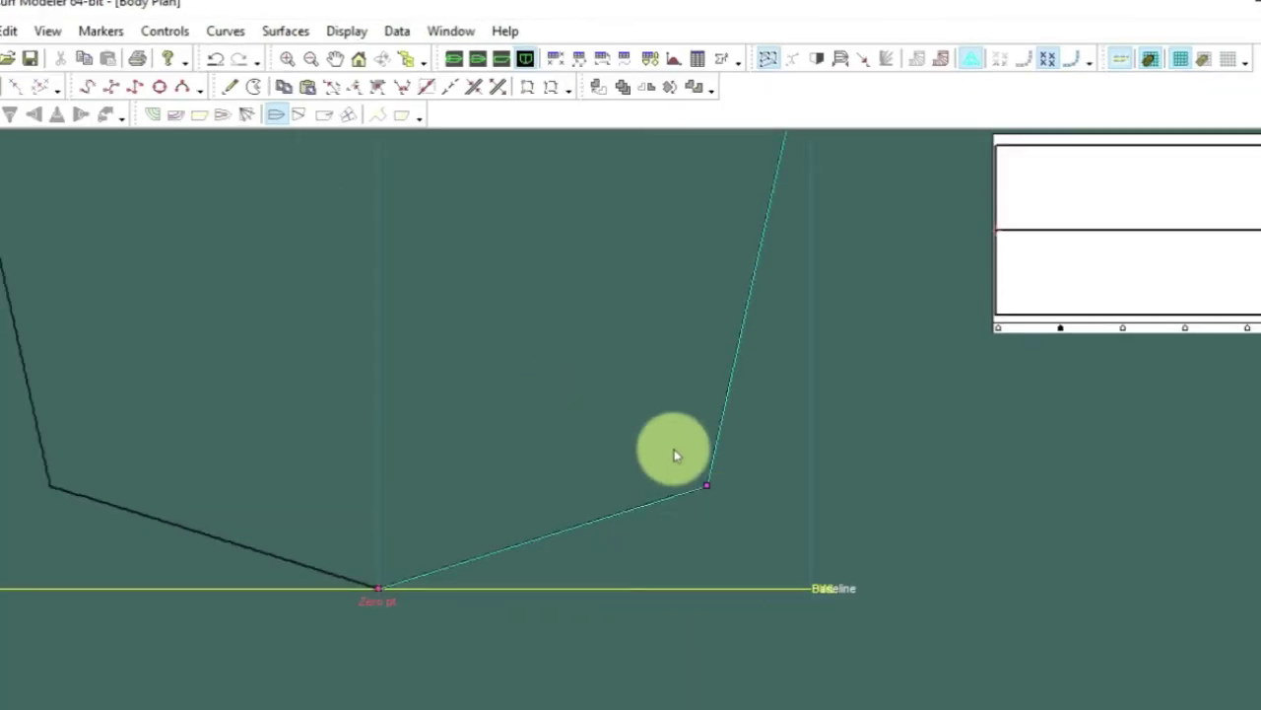
{"action": "left_click_drag", "start_coordinate": [749, 522], "coordinate": [750, 523]}
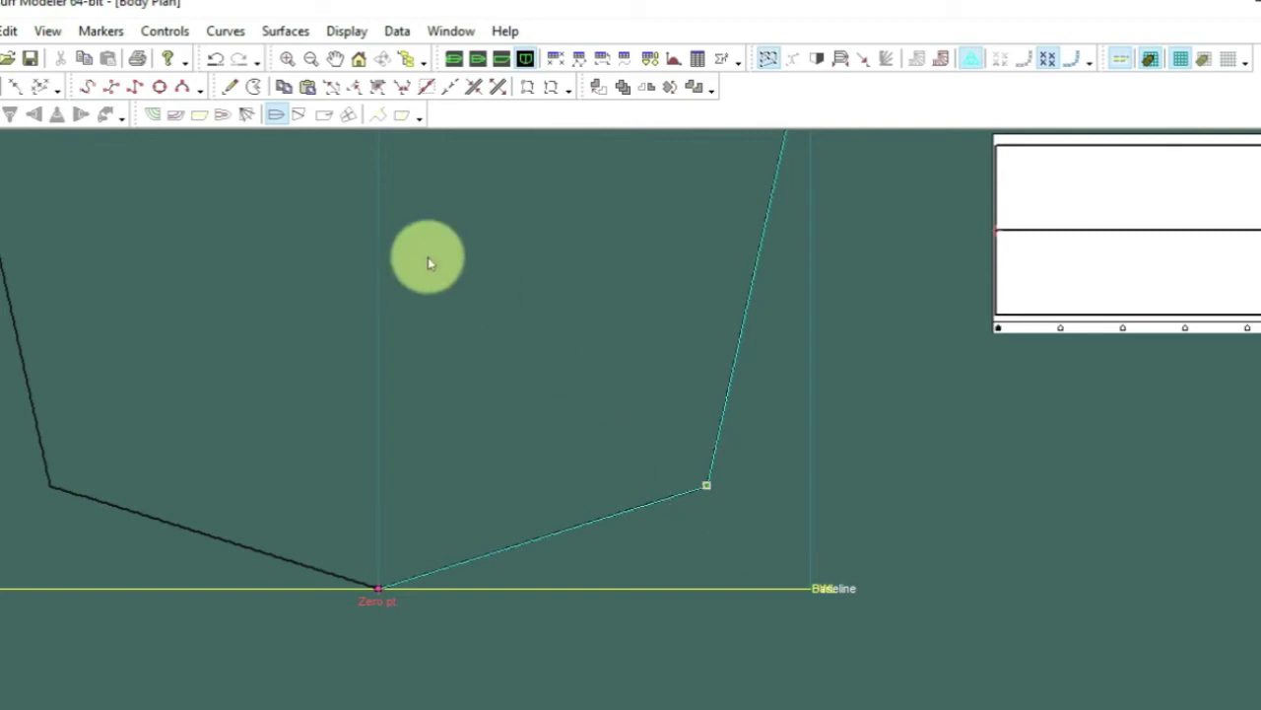
{"action": "left_click", "coordinate": [164, 30]}
{"action": "left_click", "coordinate": [244, 570]}
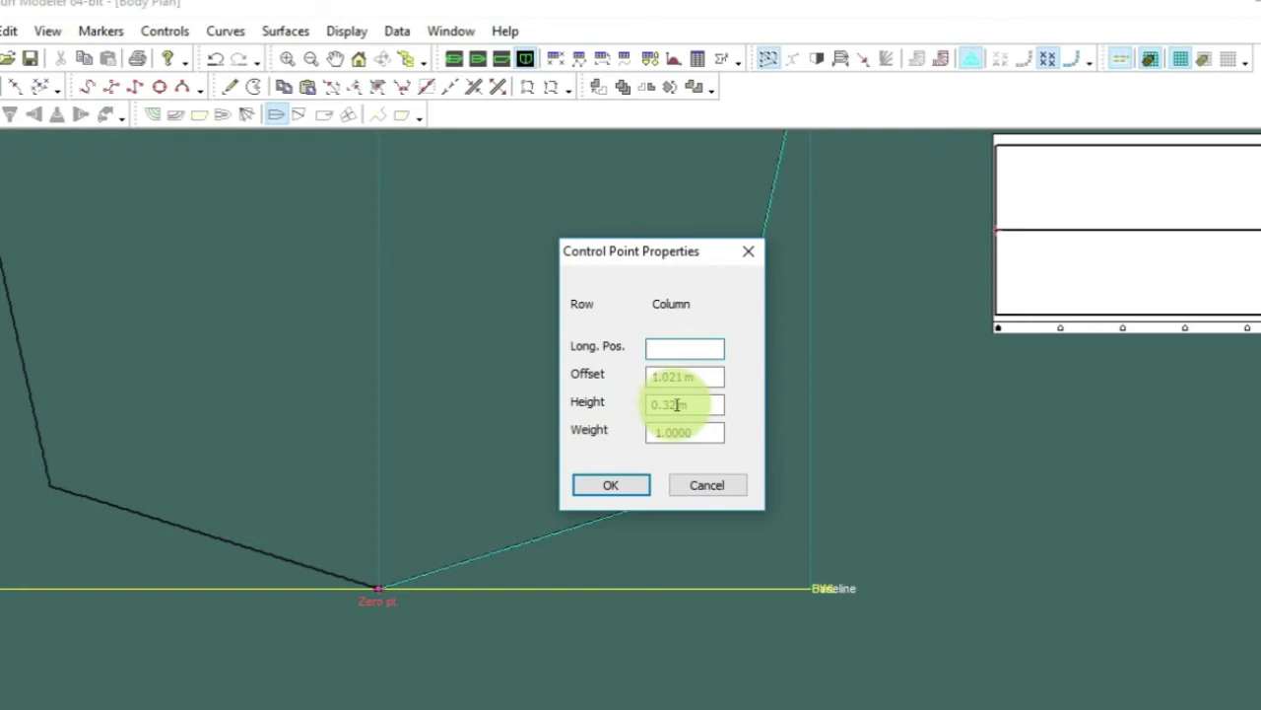
{"action": "double_click", "coordinate": [678, 404]}
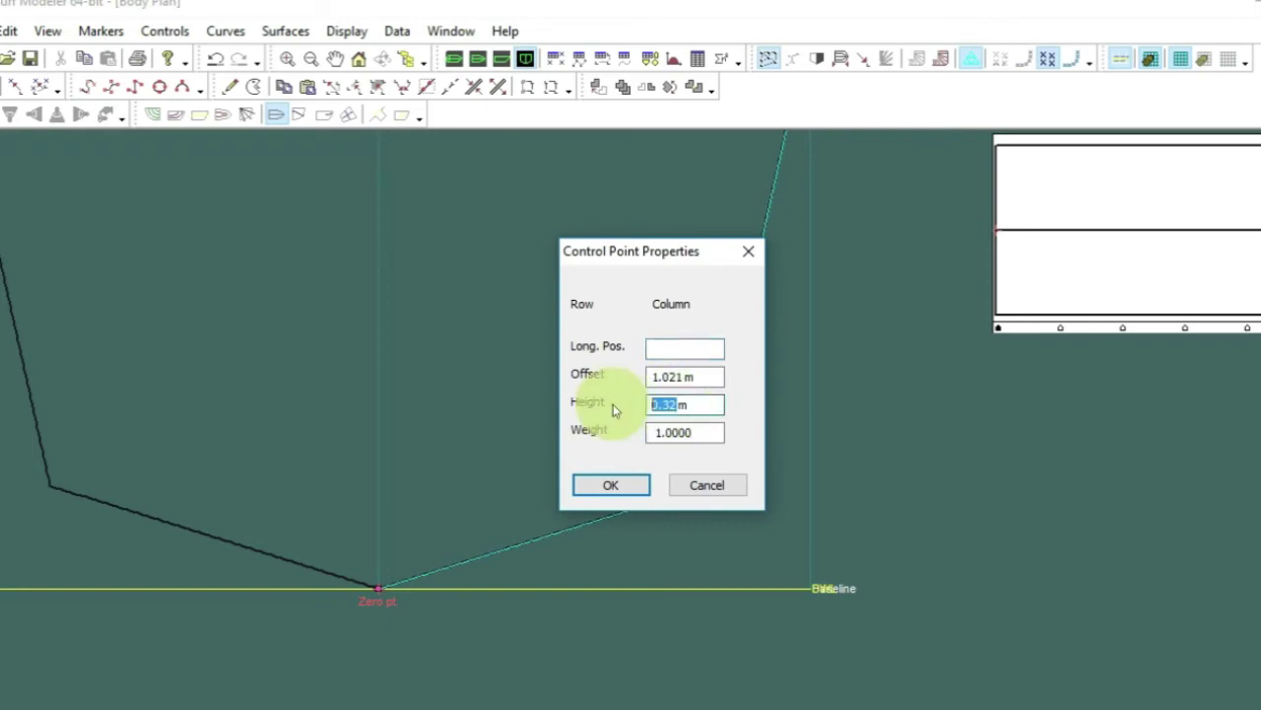
{"action": "type", "text": "0.25"}
{"action": "key", "text": "Return"}
Step: Look up the ship's main dimensions in the Excel data sheet, return to Maxsurf Modeler and dismiss the control point properties
{"action": "scroll", "coordinate": [722, 522], "scroll_direction": "down", "scroll_amount": 3}
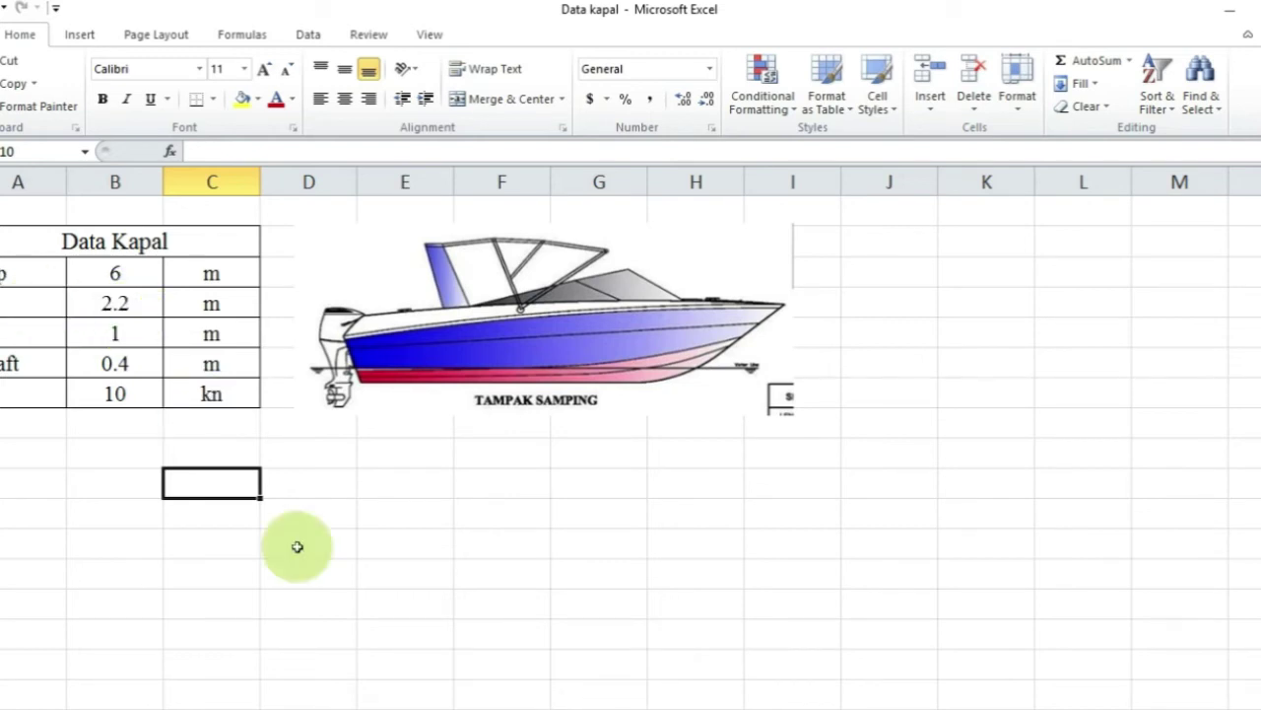
{"action": "mouse_move", "coordinate": [617, 707]}
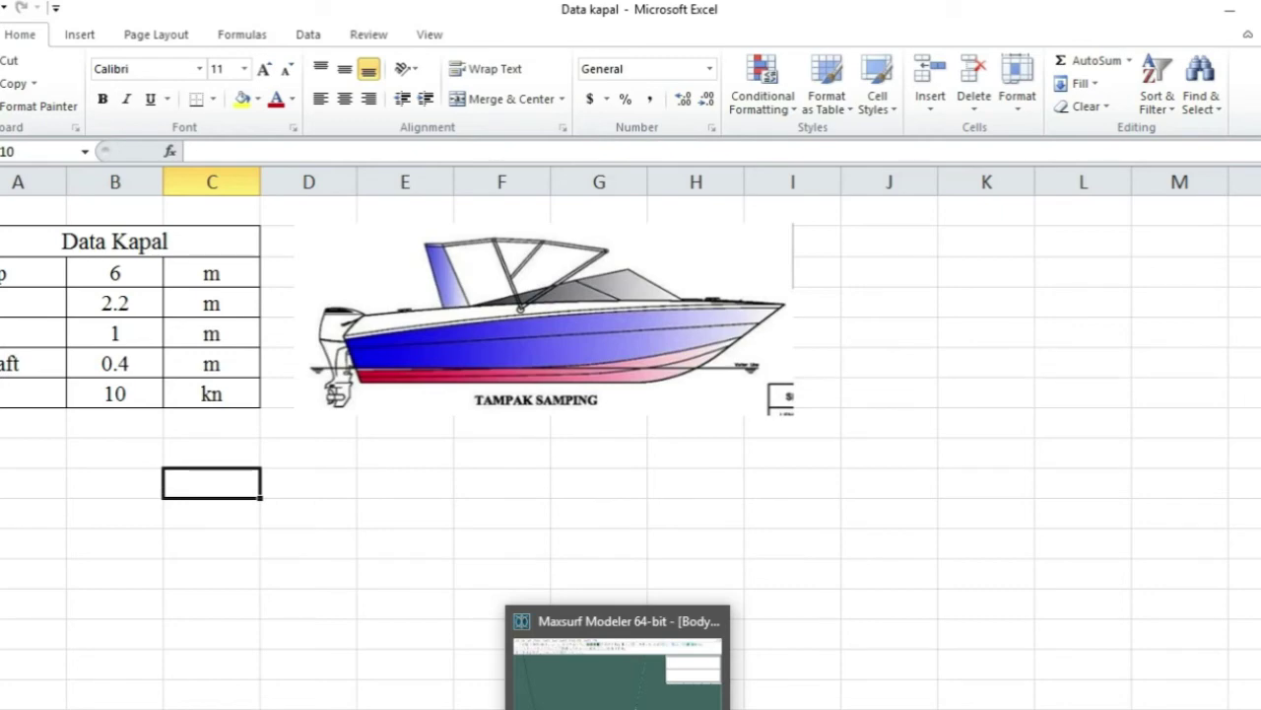
{"action": "left_click", "coordinate": [617, 690]}
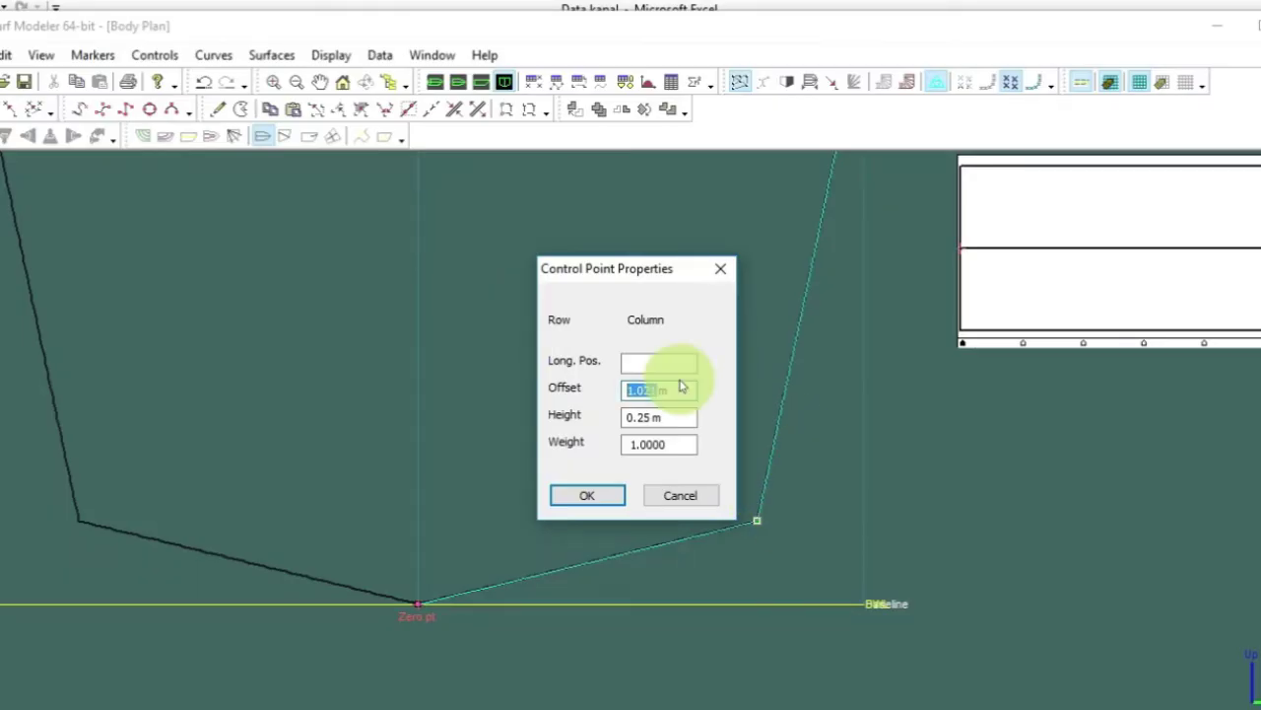
{"action": "left_click", "coordinate": [720, 269]}
Step: Set the copied plane's upper-edge control points to an offset of 1.1 m and a height of 1 m
{"action": "key", "text": "ctrl+h"}
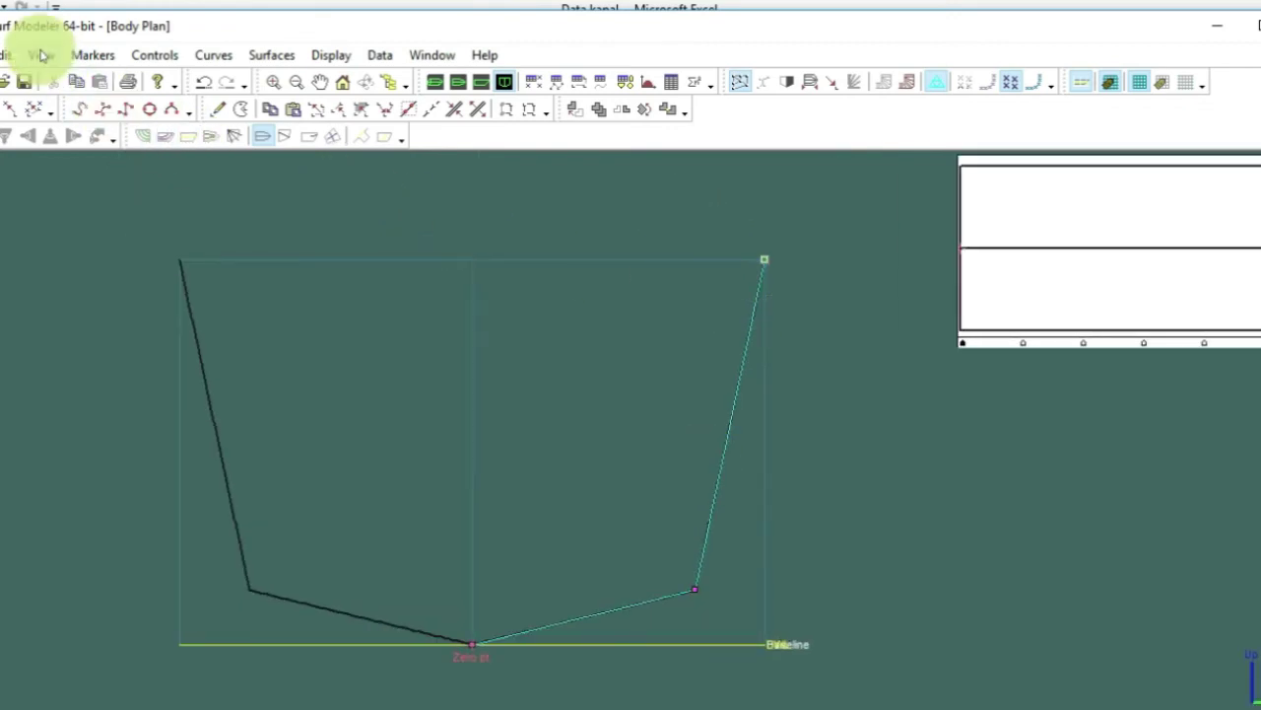
{"action": "left_click", "coordinate": [150, 56]}
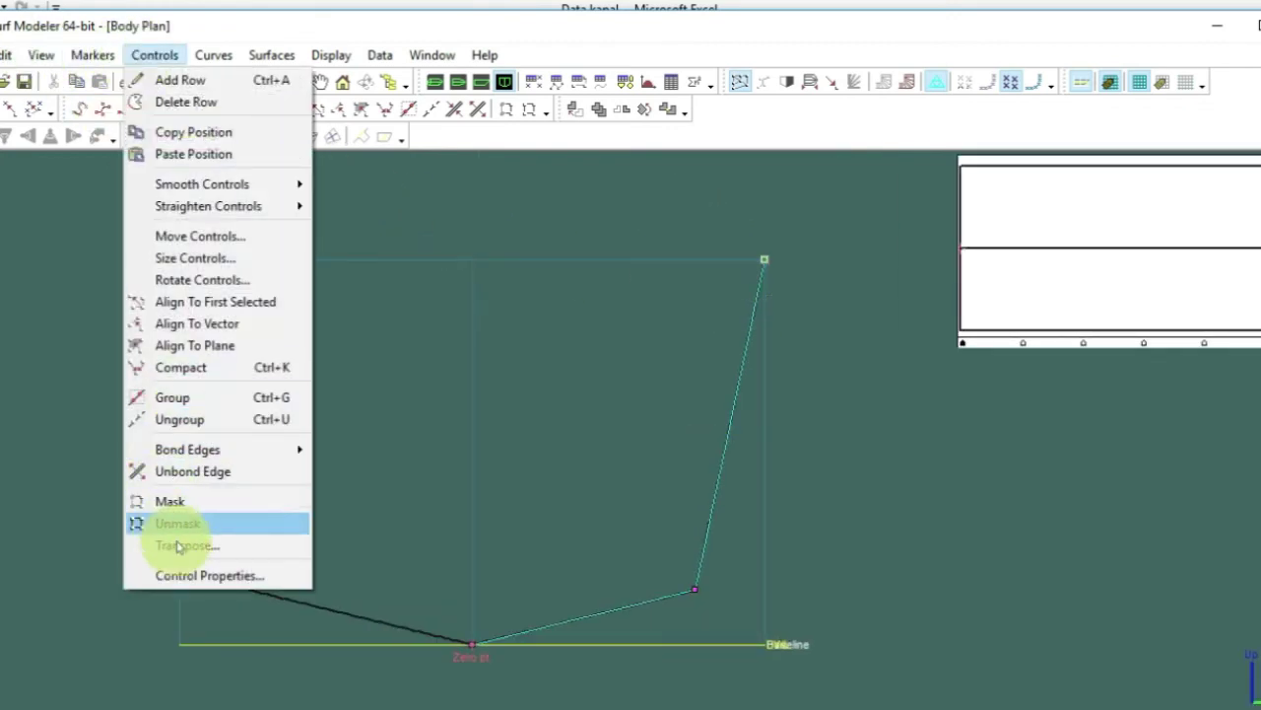
{"action": "left_click", "coordinate": [202, 575]}
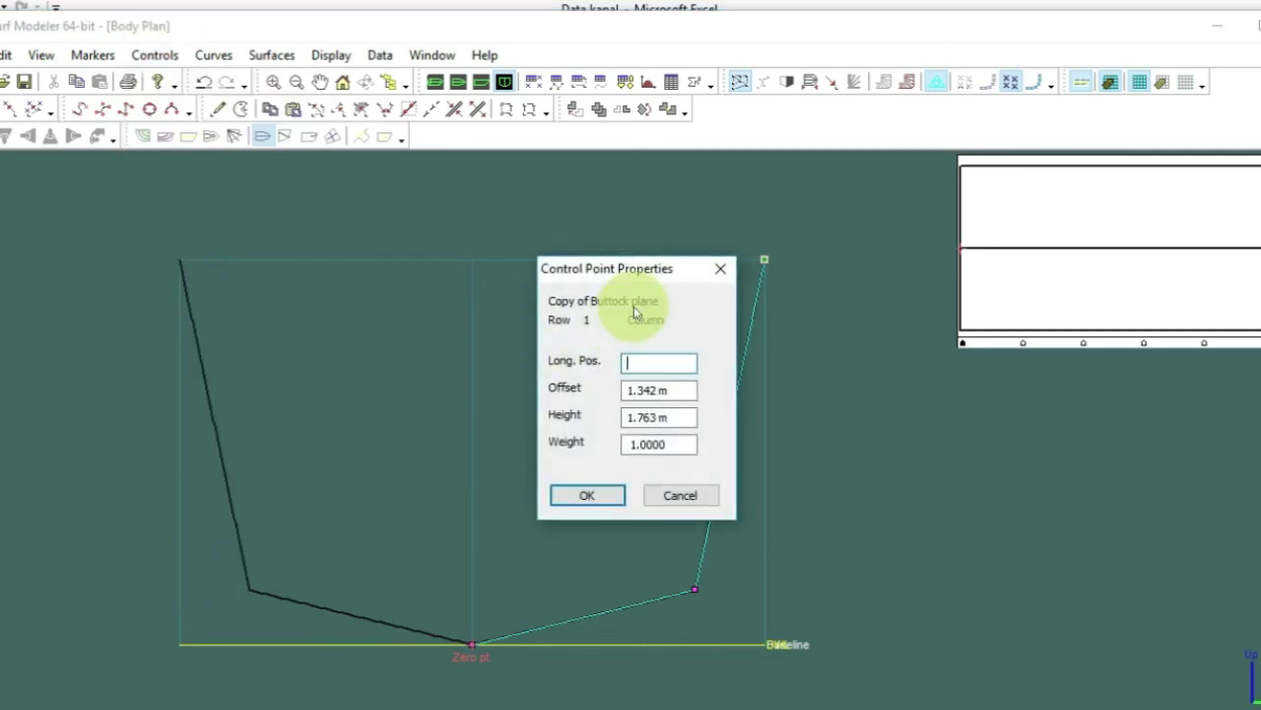
{"action": "double_click", "coordinate": [657, 391]}
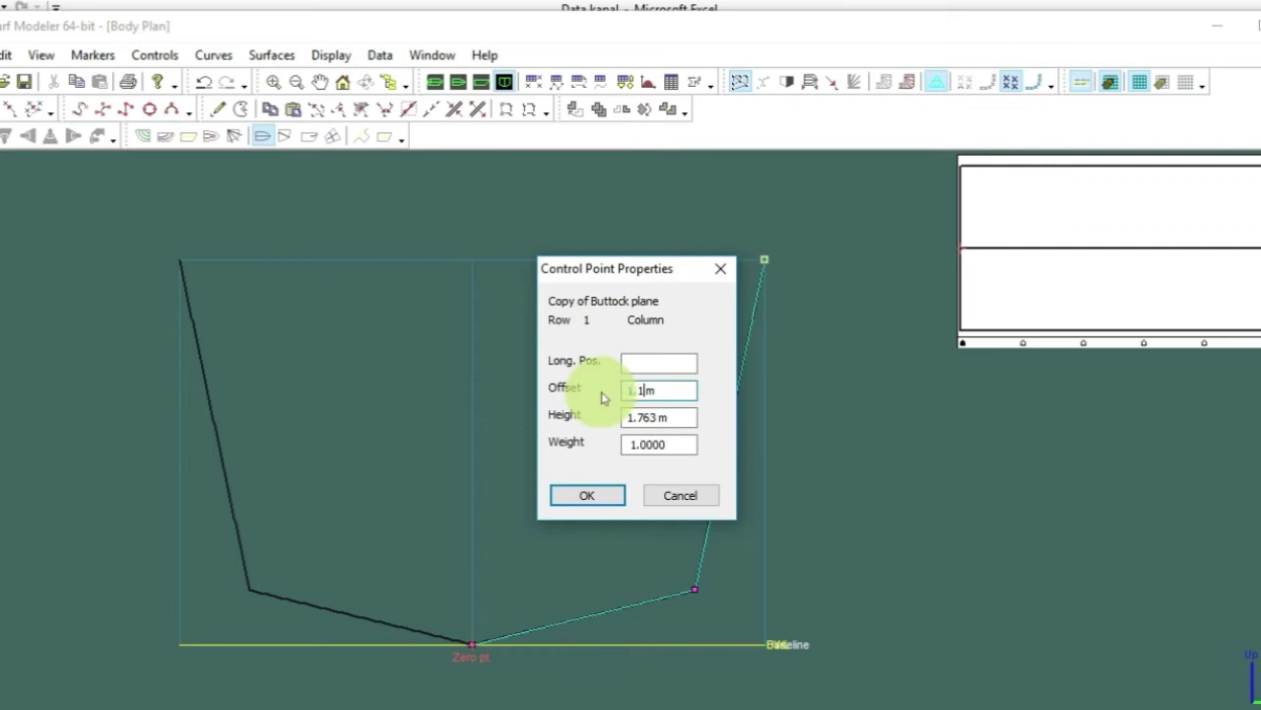
{"action": "double_click", "coordinate": [641, 418]}
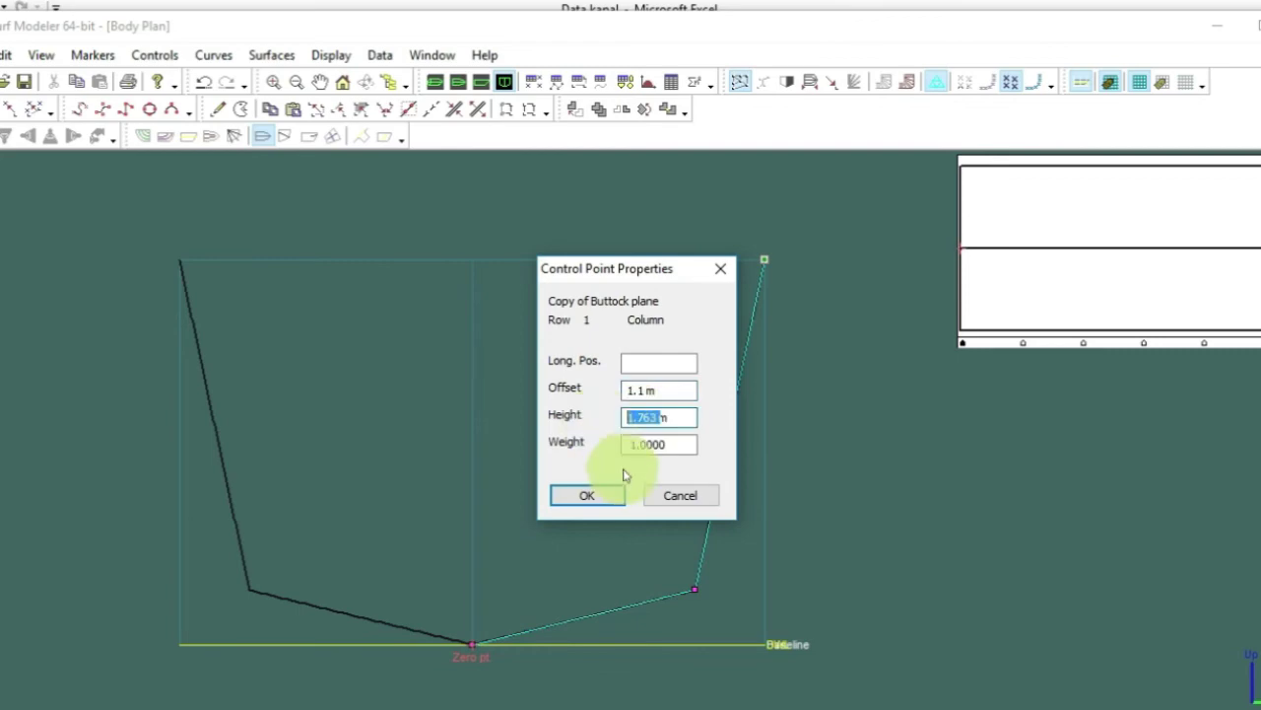
{"action": "left_click", "coordinate": [587, 494]}
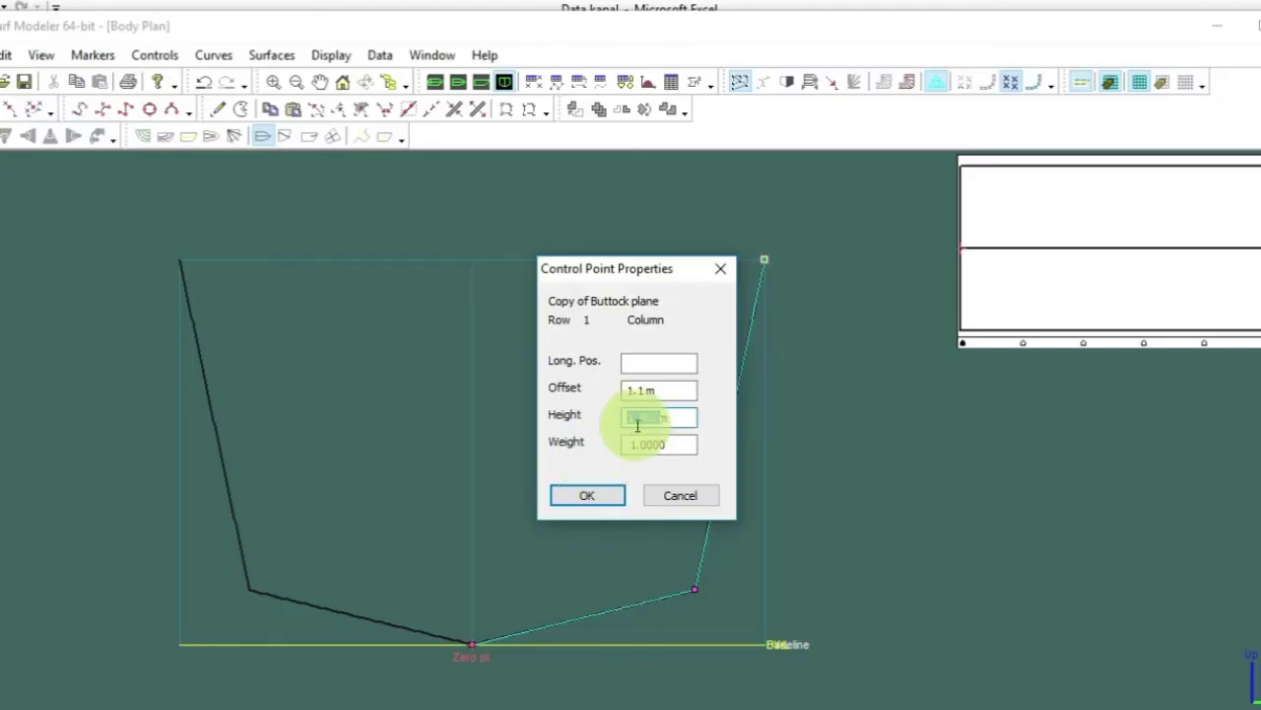
{"action": "left_click_drag", "start_coordinate": [662, 419], "coordinate": [617, 424]}
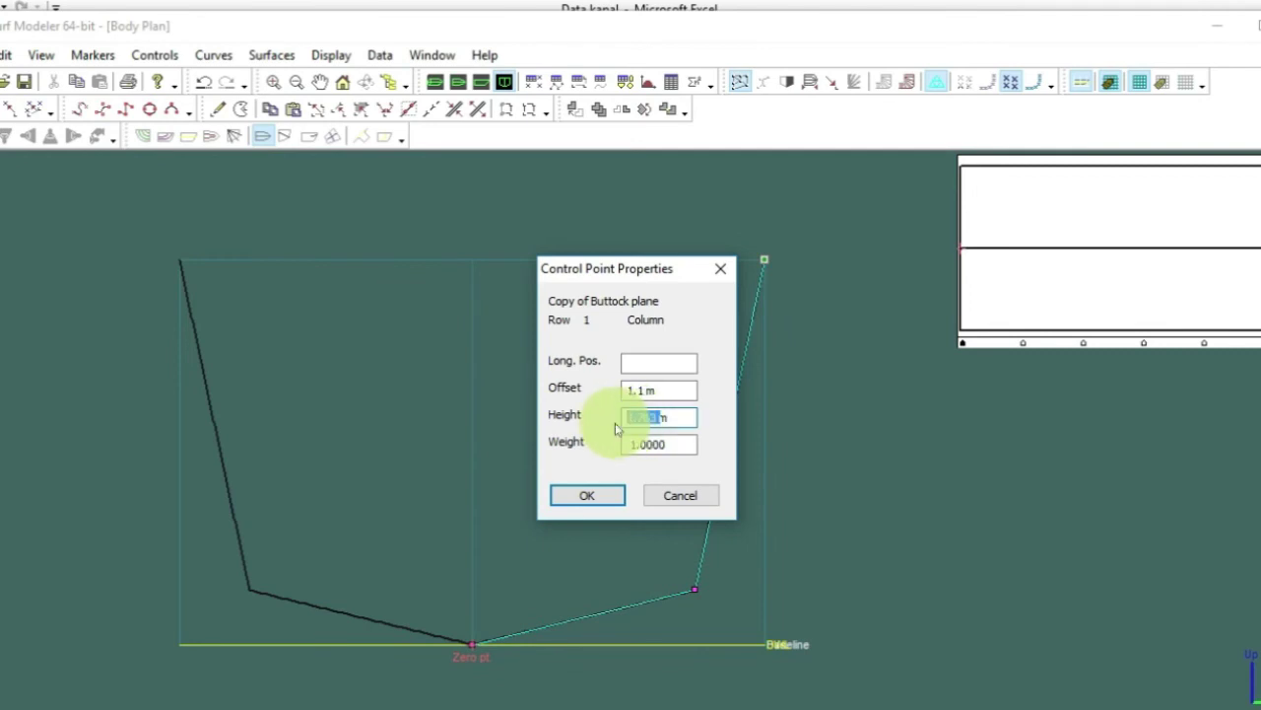
{"action": "type", "text": "1"}
{"action": "key", "text": "Return"}
Step: Set the offset of the chine row's control points to 0.9 m and show the hull rendered in the Perspective view
{"action": "scroll", "coordinate": [592, 482], "scroll_direction": "down", "scroll_amount": 1}
{"action": "scroll", "coordinate": [591, 482], "scroll_direction": "up", "scroll_amount": 3}
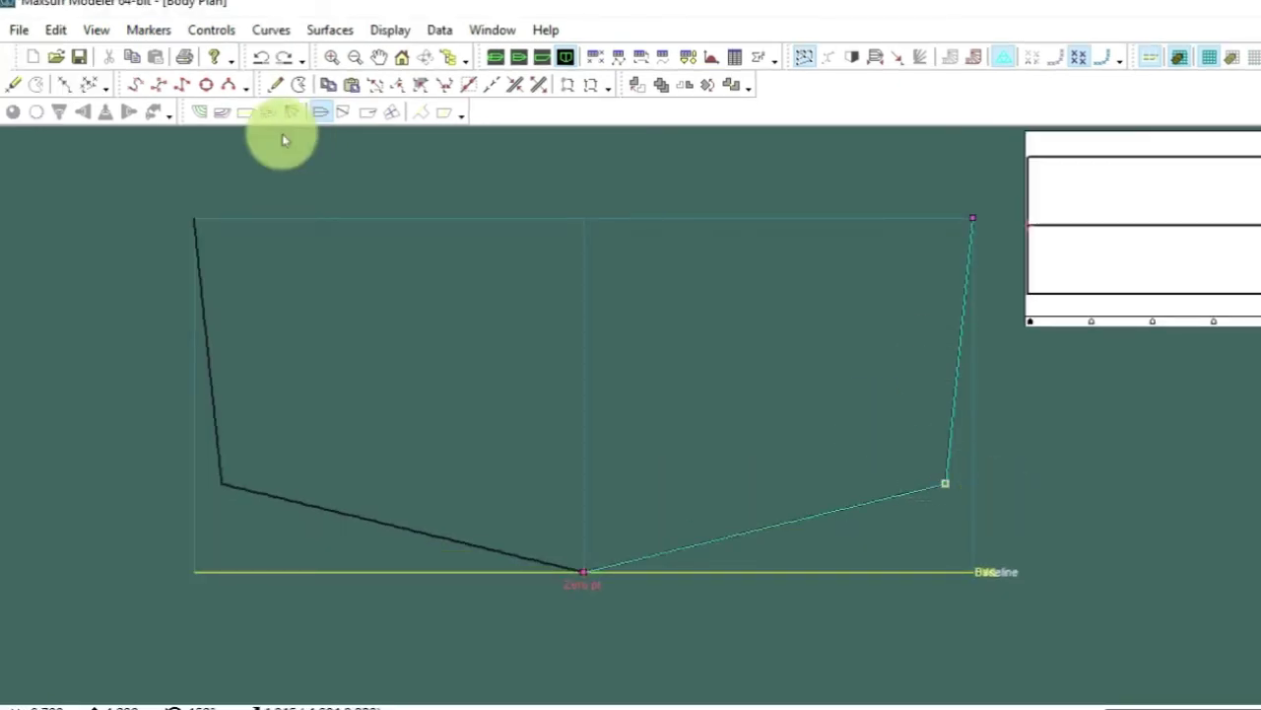
{"action": "left_click", "coordinate": [211, 30]}
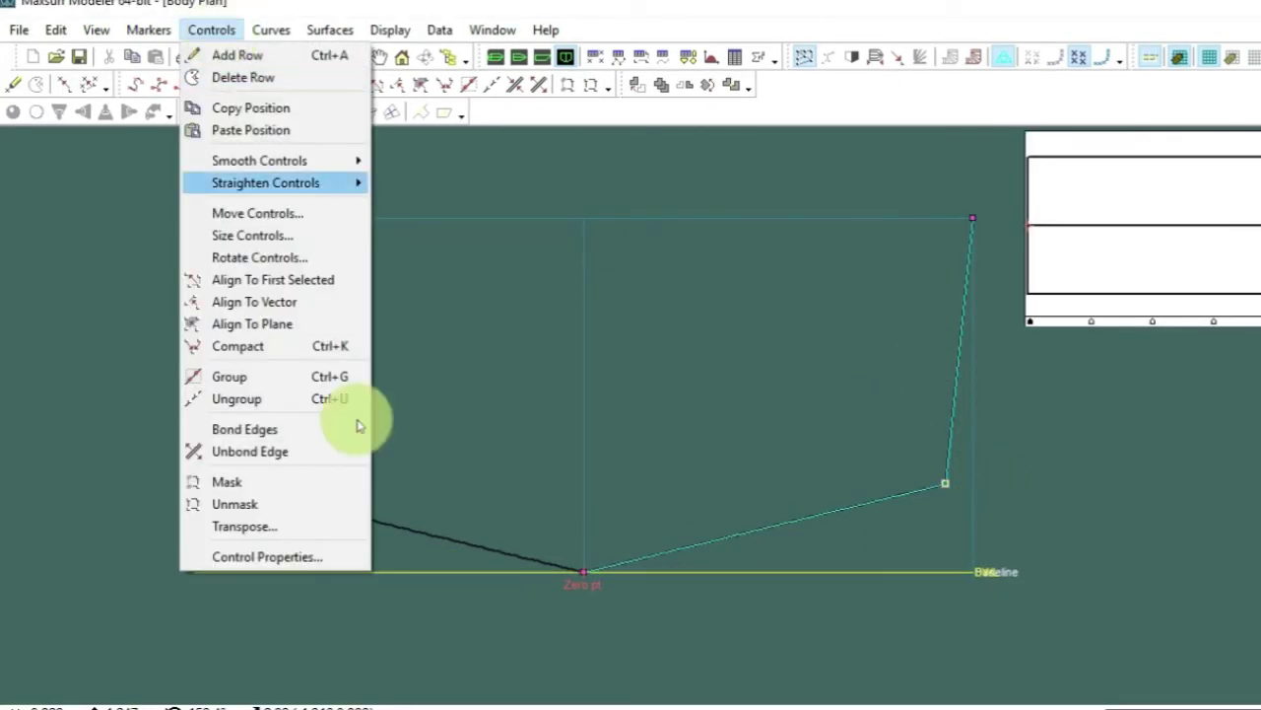
{"action": "left_click", "coordinate": [279, 558]}
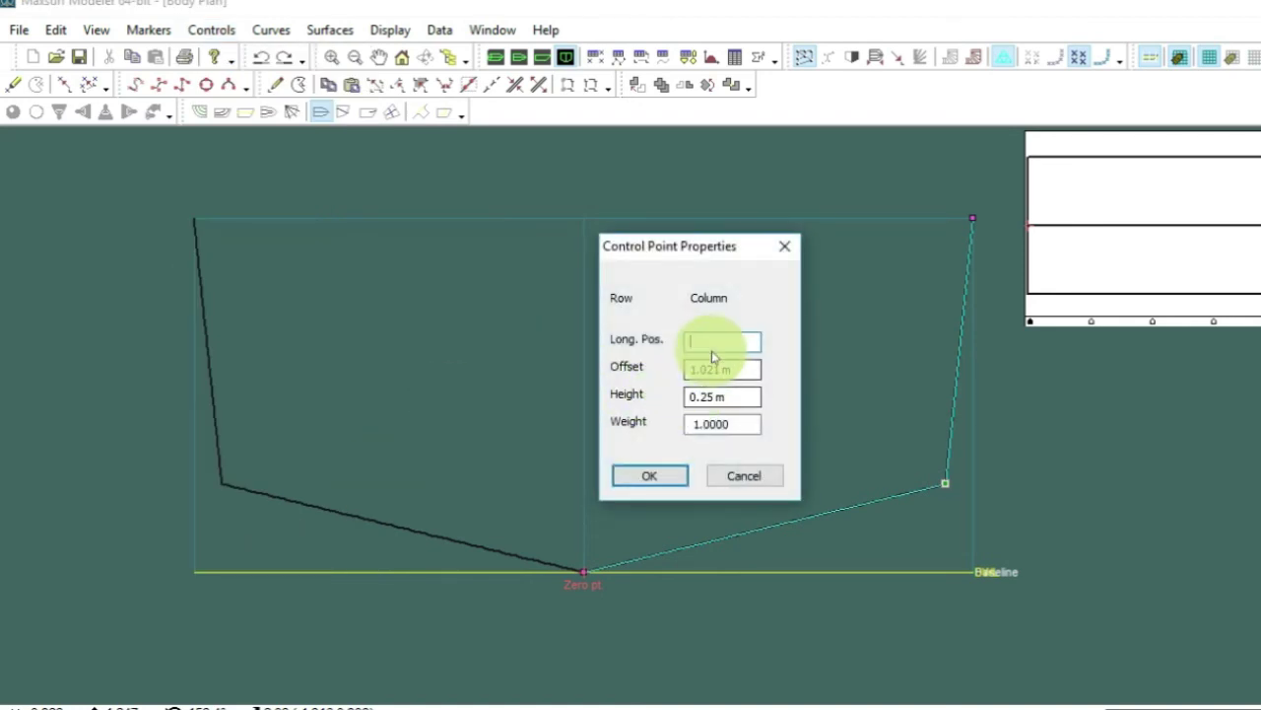
{"action": "left_click_drag", "start_coordinate": [724, 369], "coordinate": [668, 372]}
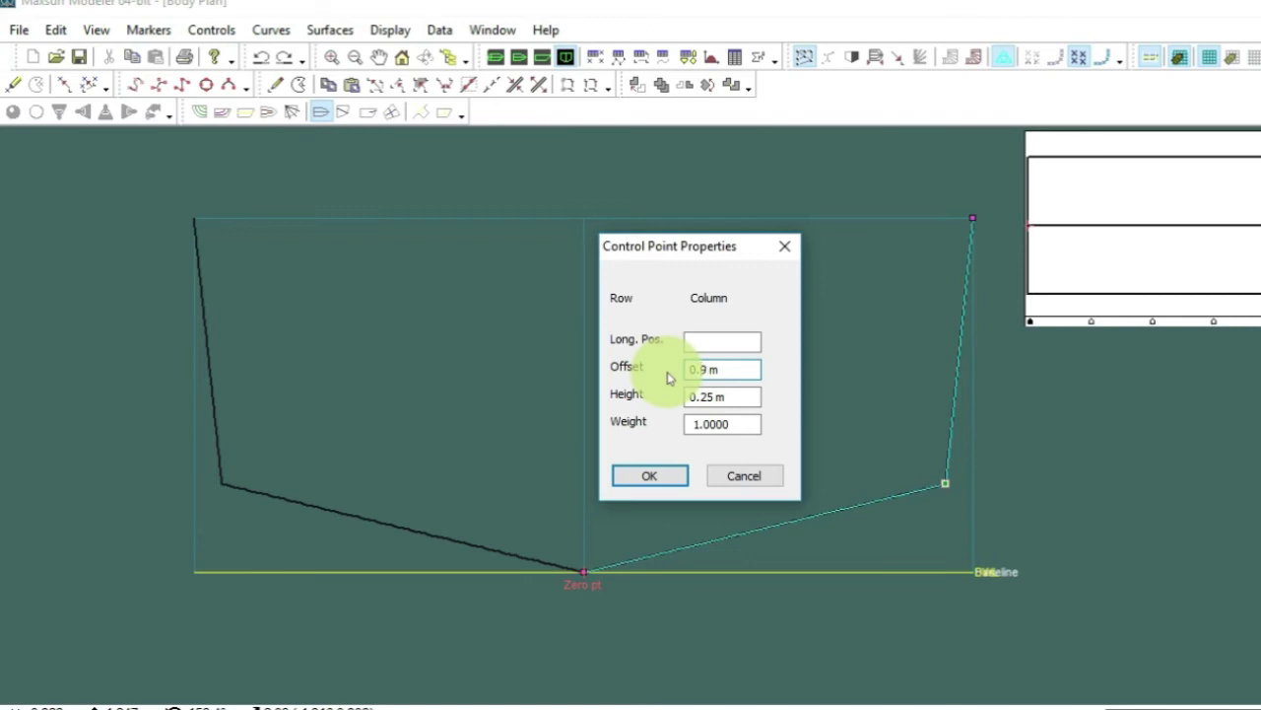
{"action": "type", "text": "0.9"}
{"action": "left_click", "coordinate": [658, 475]}
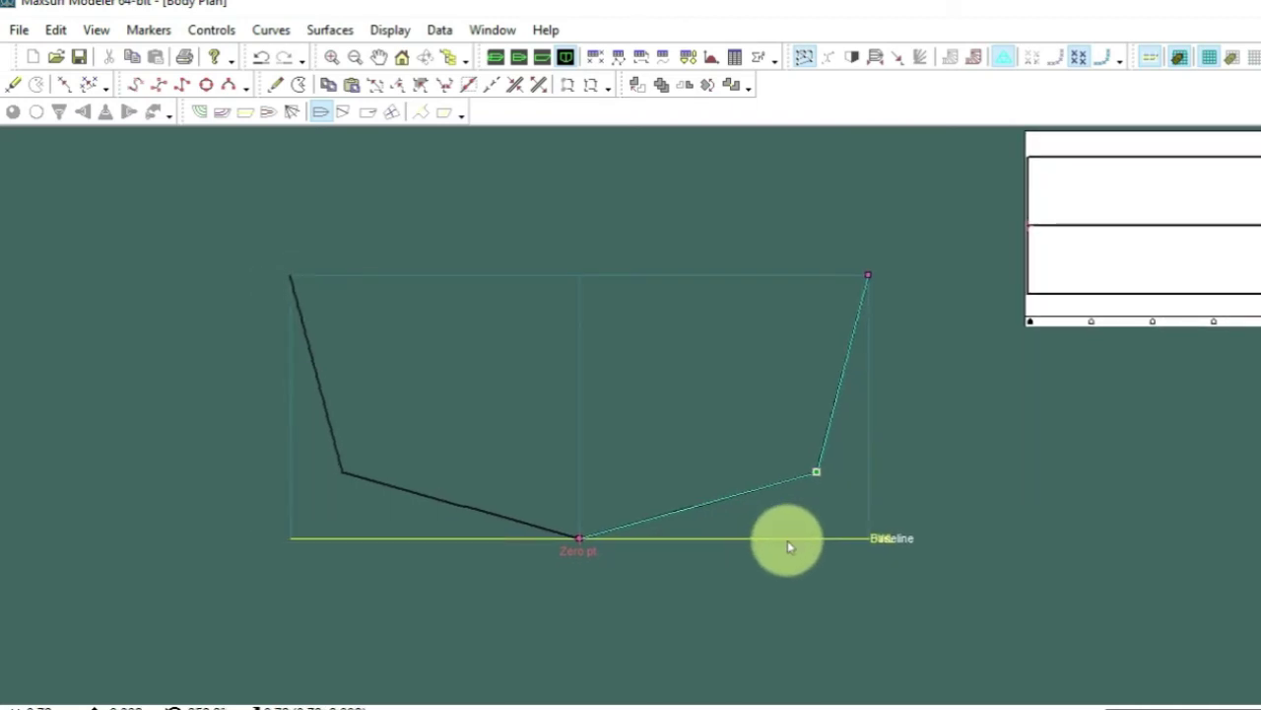
{"action": "left_click", "coordinate": [495, 56]}
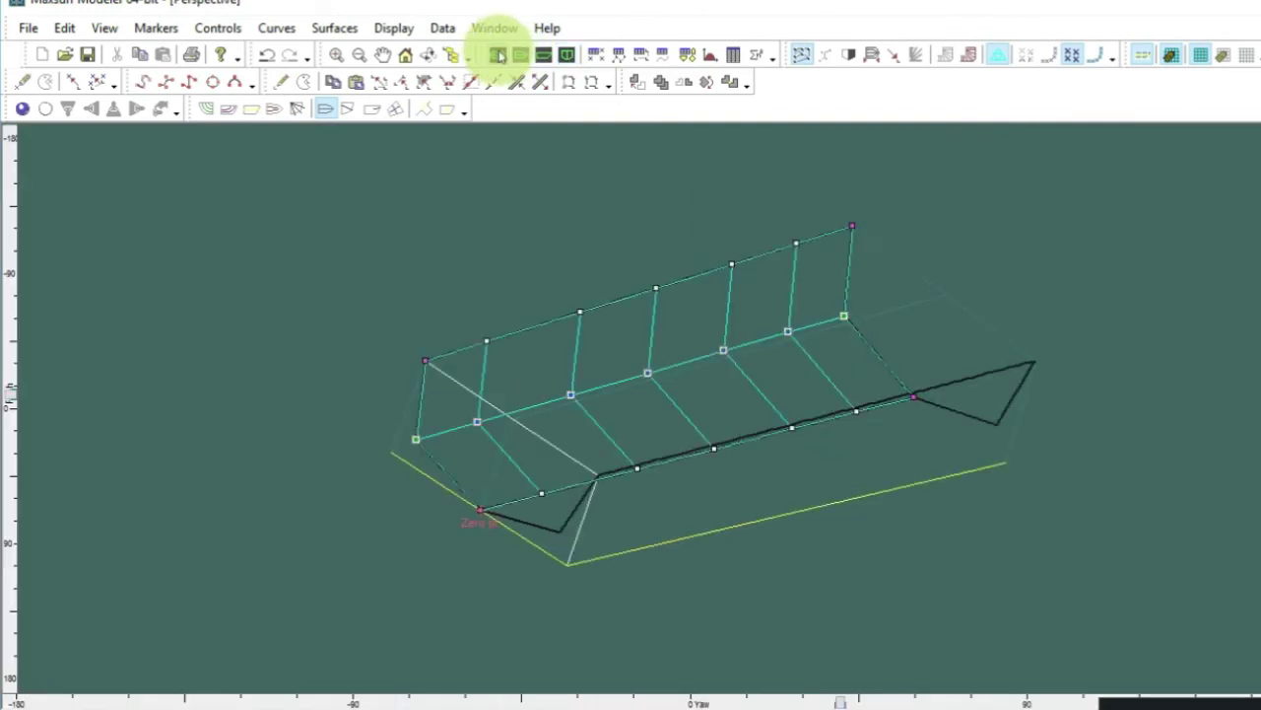
{"action": "left_click", "coordinate": [21, 109]}
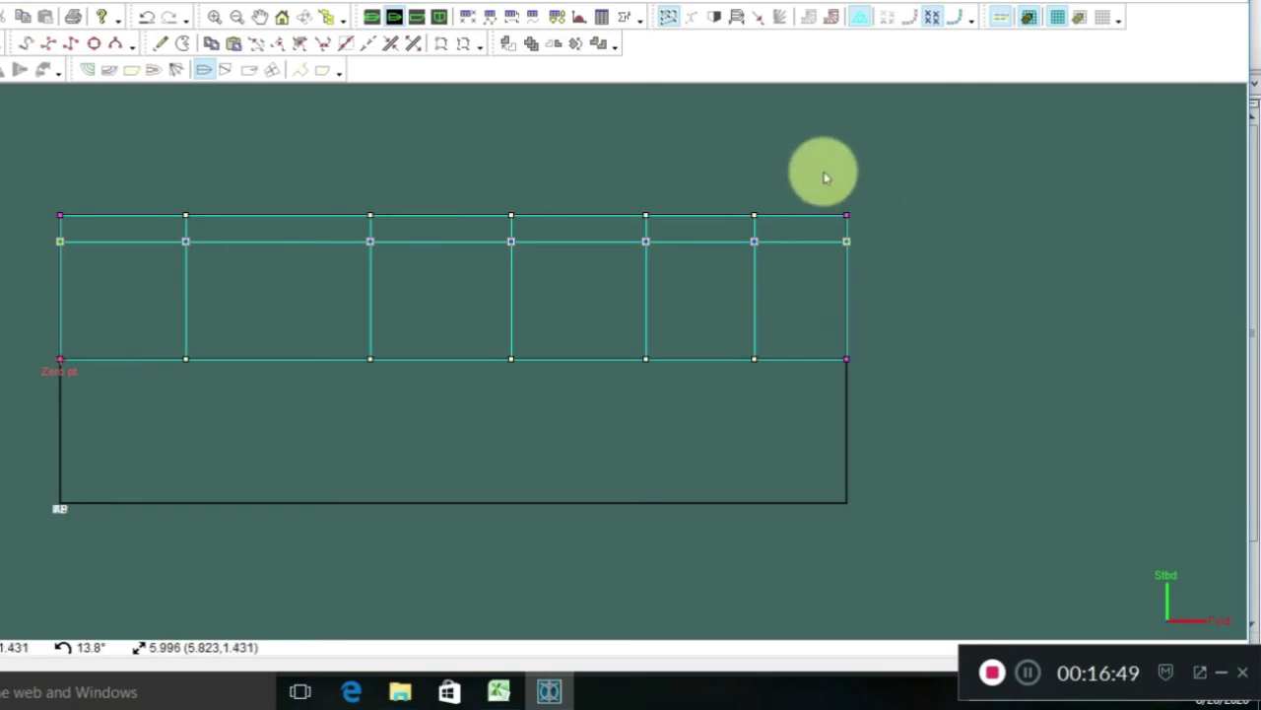
Step: In the Plan view, set the offset of all control points in the forward-most column to 0 to close the bow
{"action": "left_click_drag", "start_coordinate": [825, 178], "coordinate": [944, 443]}
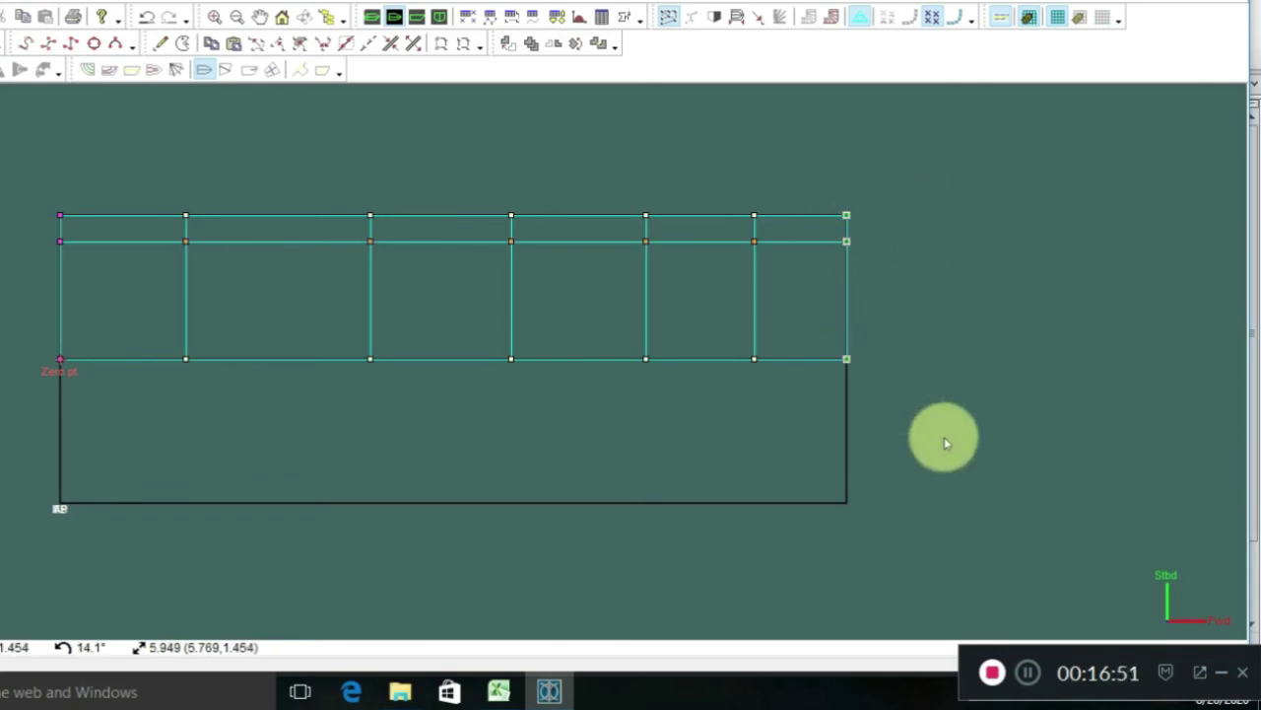
{"action": "left_click", "coordinate": [99, 5]}
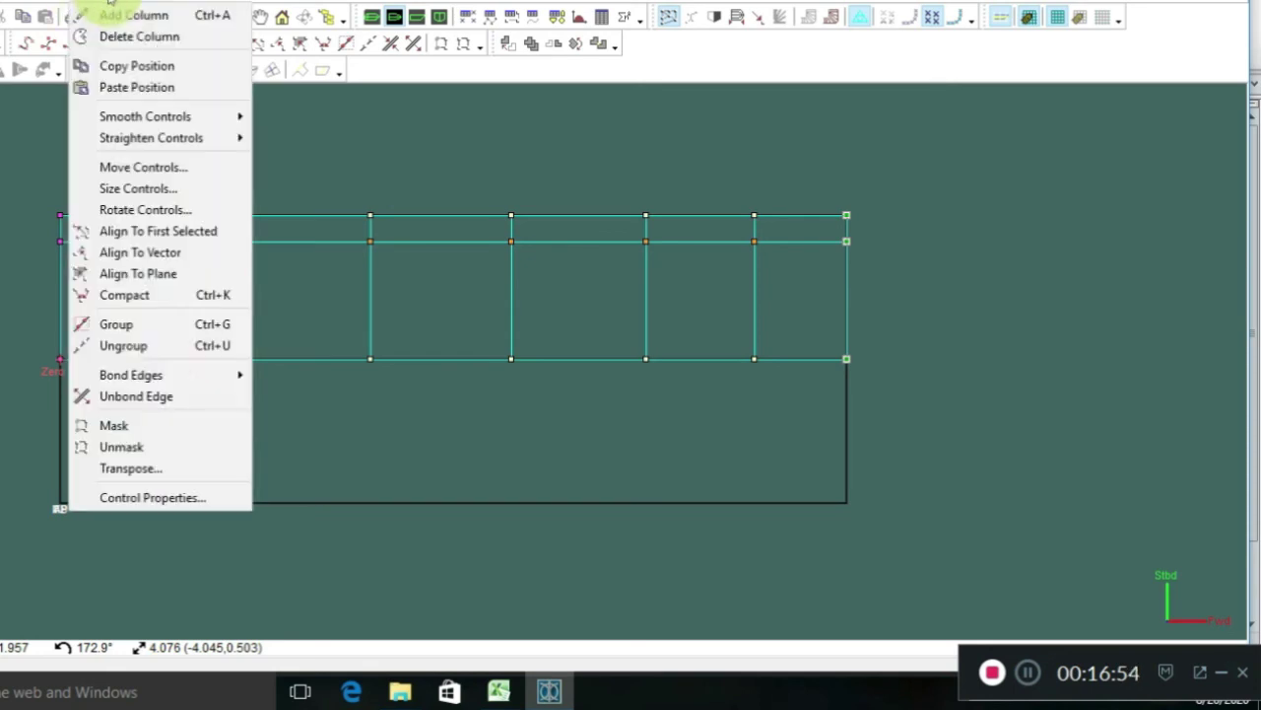
{"action": "left_click", "coordinate": [145, 497]}
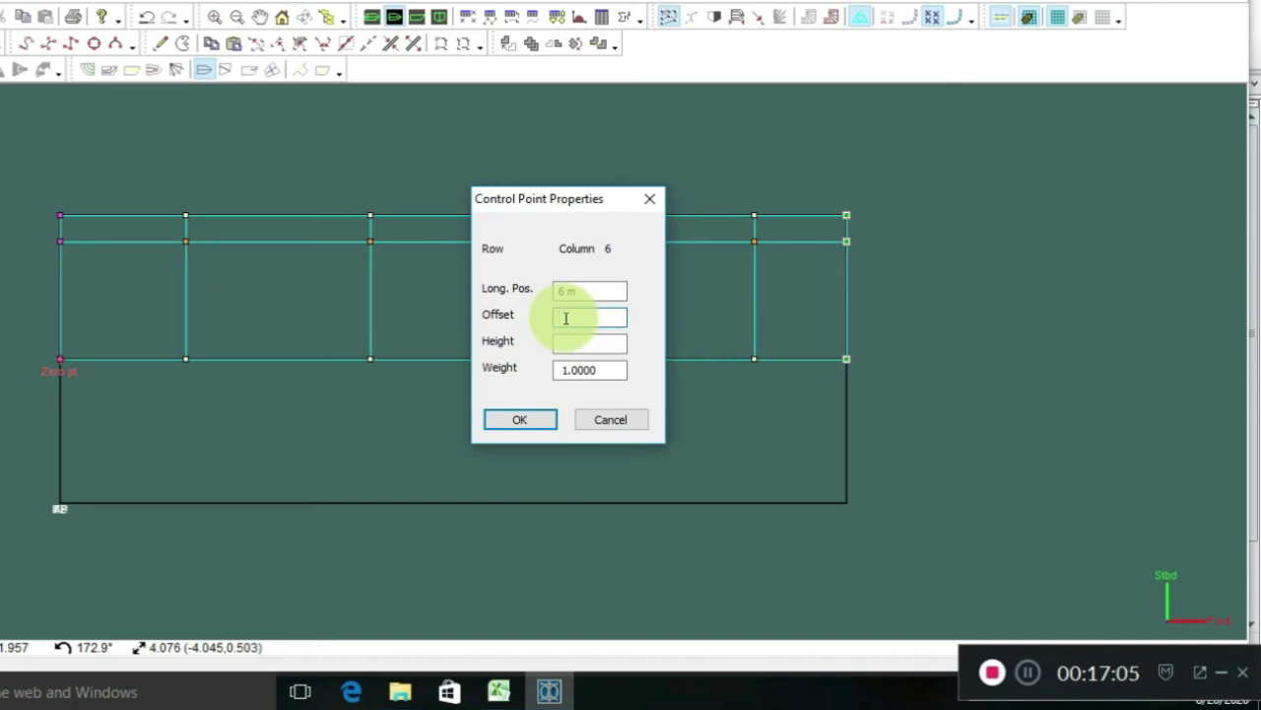
{"action": "left_click", "coordinate": [511, 424]}
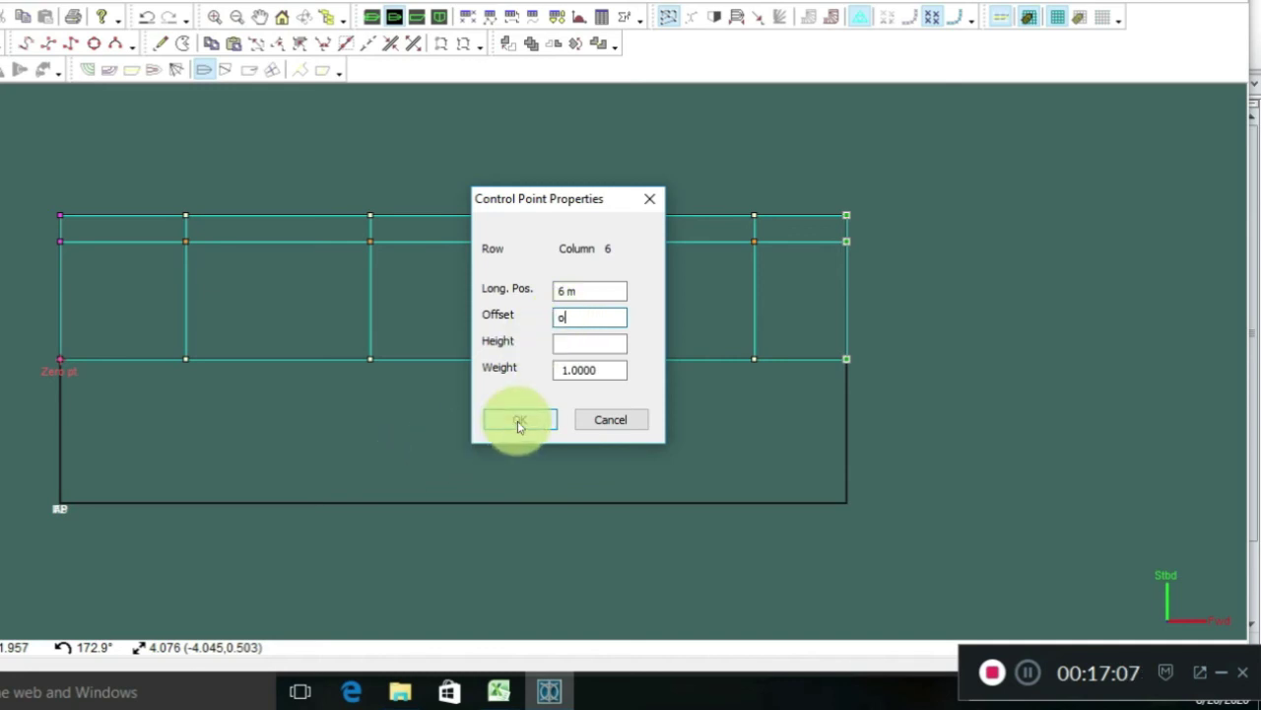
{"action": "scroll", "coordinate": [819, 346], "scroll_direction": "up", "scroll_amount": 1}
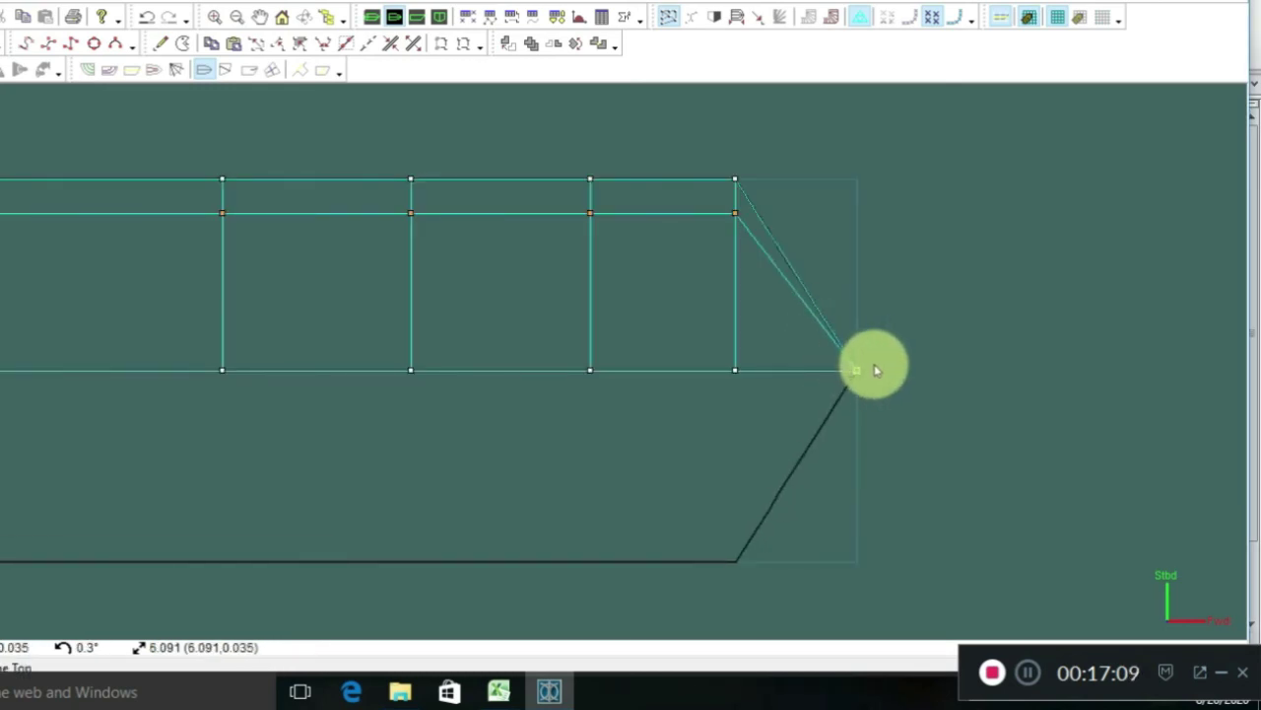
{"action": "scroll", "coordinate": [872, 373], "scroll_direction": "up", "scroll_amount": 1}
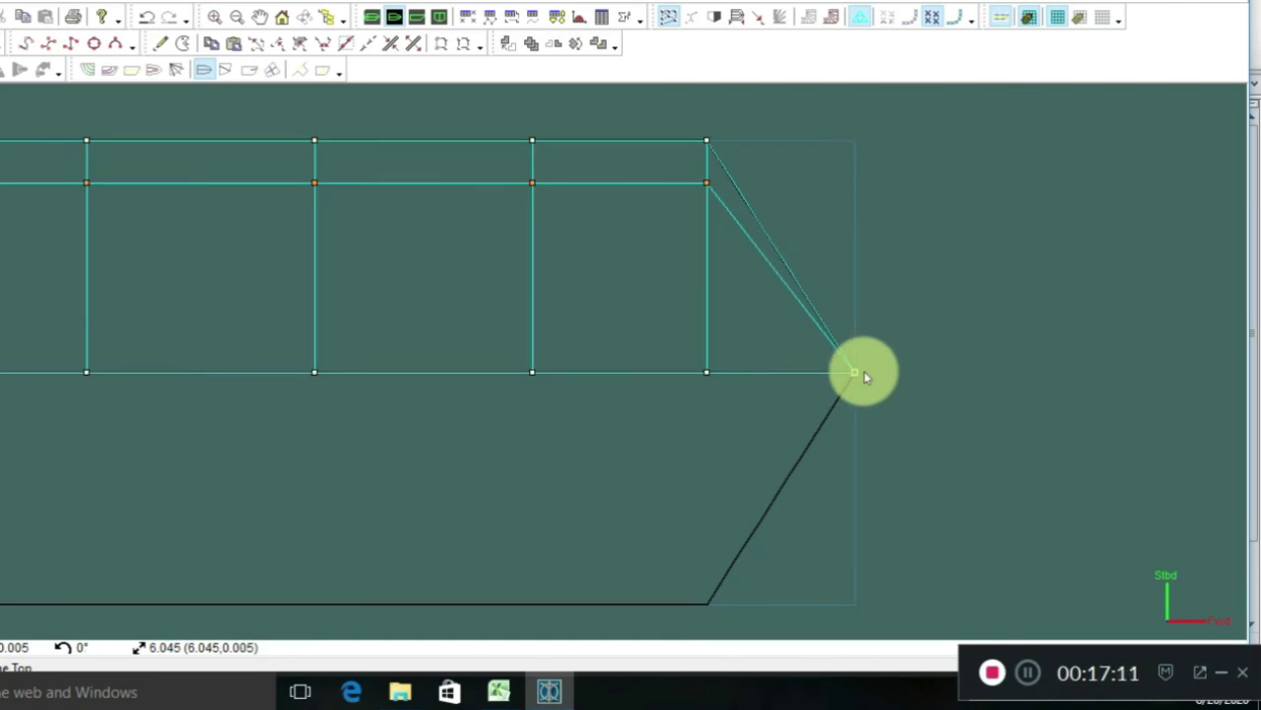